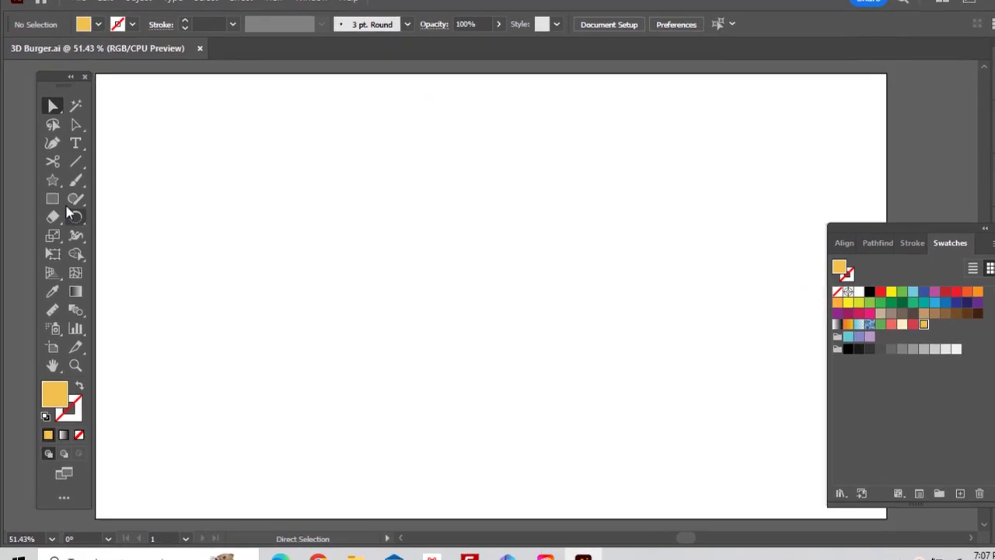
- Draw a yellow rectangle near the lower left, round it into a 60 px pill, and widen it about 86 px
{"action": "left_click", "coordinate": [62, 198]}
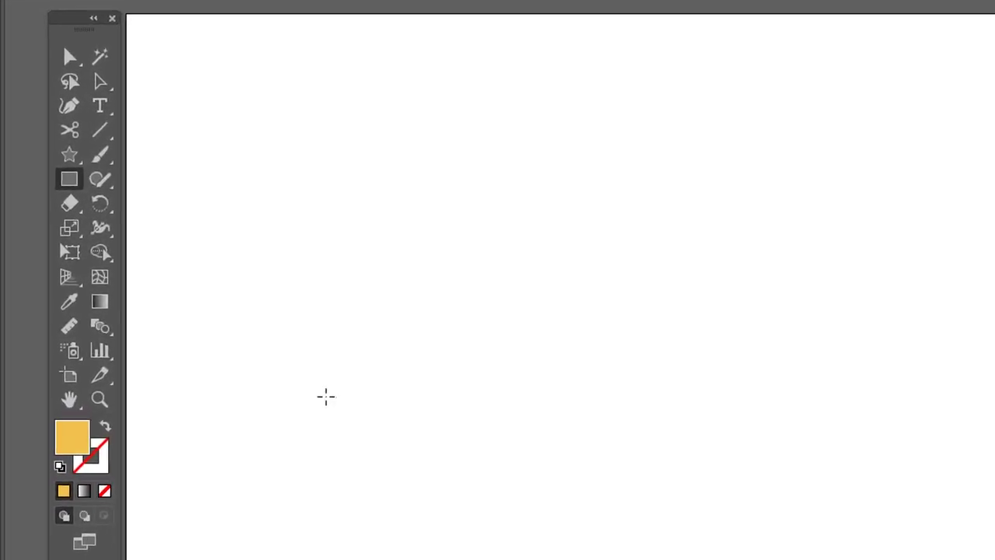
{"action": "mouse_move", "coordinate": [311, 376]}
{"action": "left_mouse_down"}
{"action": "mouse_move", "coordinate": [506, 471]}
{"action": "mouse_move", "coordinate": [625, 512]}
{"action": "left_mouse_up"}
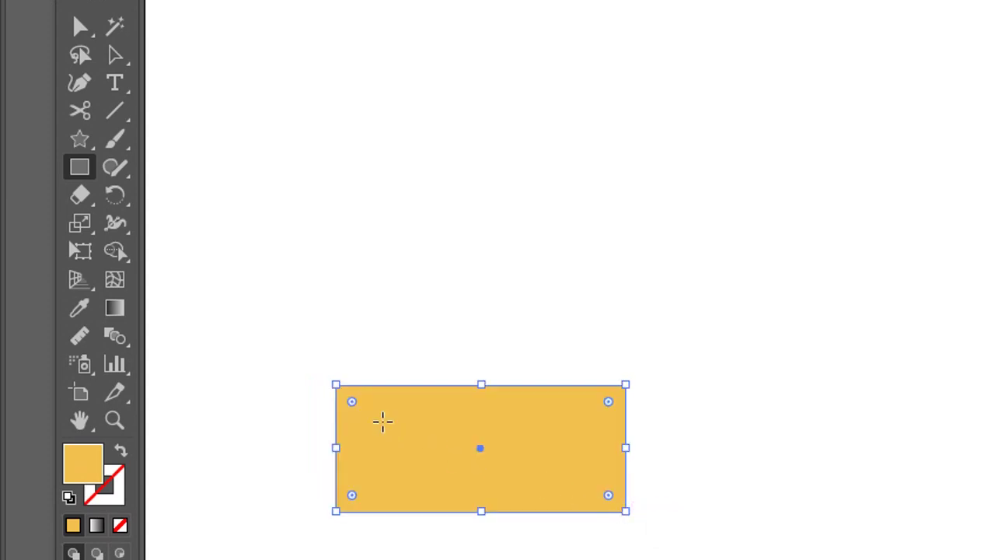
{"action": "key", "text": "v"}
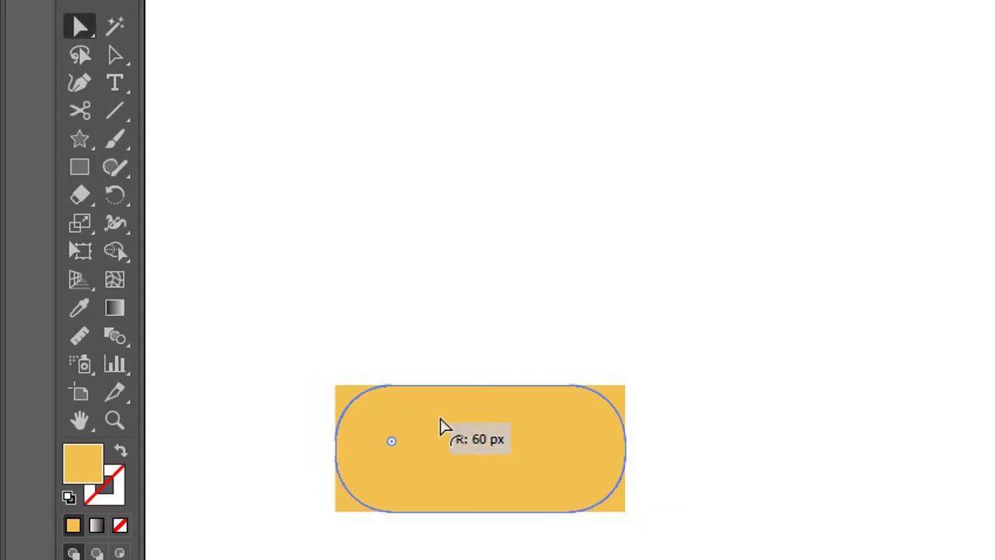
{"action": "left_click_drag", "start_coordinate": [440, 426], "coordinate": [476, 423]}
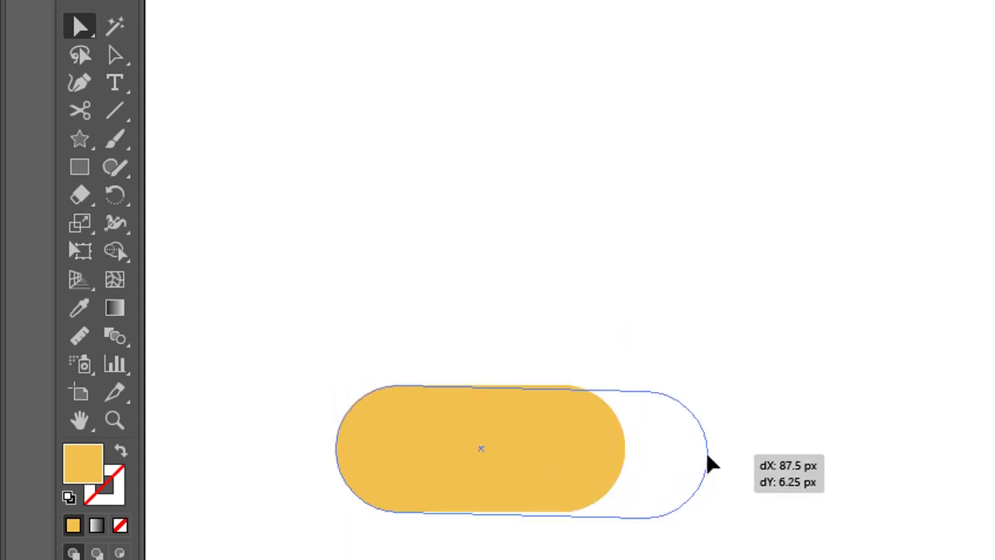
{"action": "left_click_drag", "start_coordinate": [657, 453], "coordinate": [703, 451]}
{"action": "left_click", "coordinate": [543, 327]}
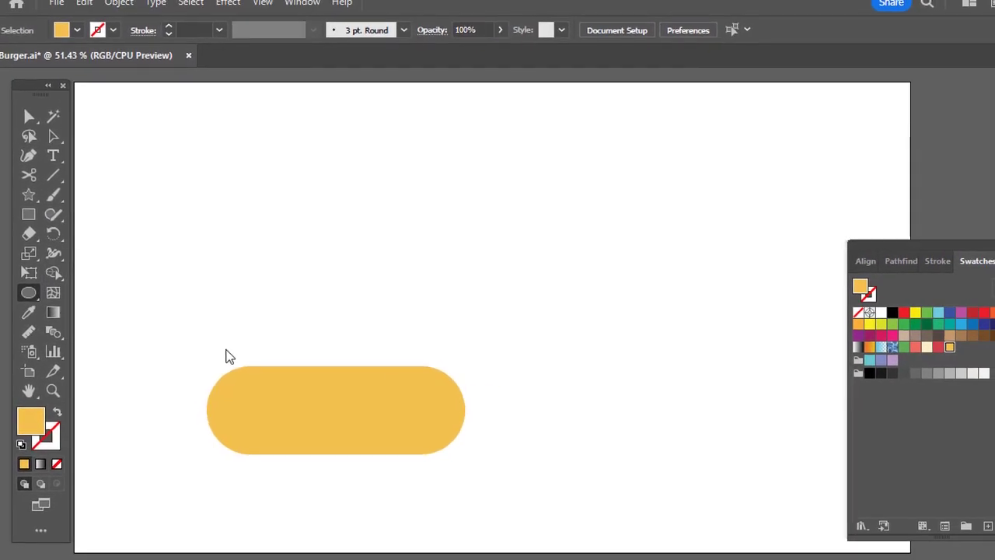
- Make four overlapping green circles in a row along the bun's top and lower them onto it
{"action": "left_click", "coordinate": [31, 292]}
{"action": "mouse_move", "coordinate": [236, 336]}
{"action": "left_mouse_down"}
{"action": "mouse_move", "coordinate": [276, 376]}
{"action": "mouse_move", "coordinate": [313, 395]}
{"action": "left_mouse_up"}
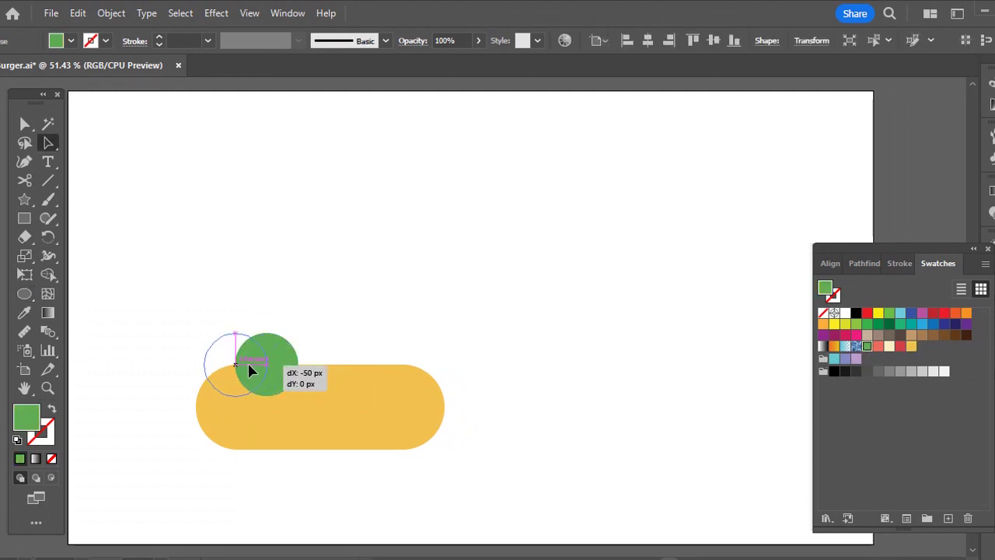
{"action": "left_click_drag", "start_coordinate": [248, 371], "coordinate": [244, 350]}
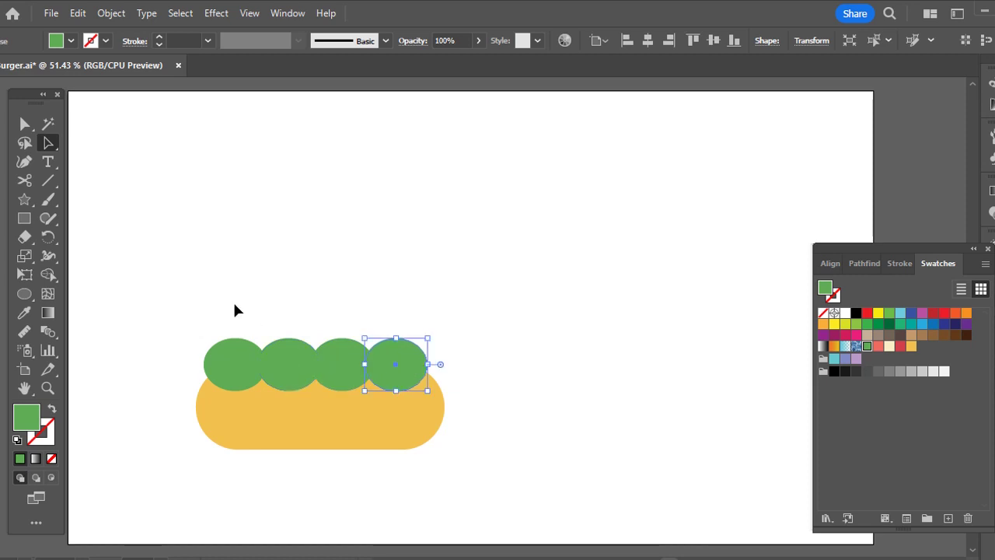
{"action": "left_click_drag", "start_coordinate": [395, 356], "coordinate": [445, 366]}
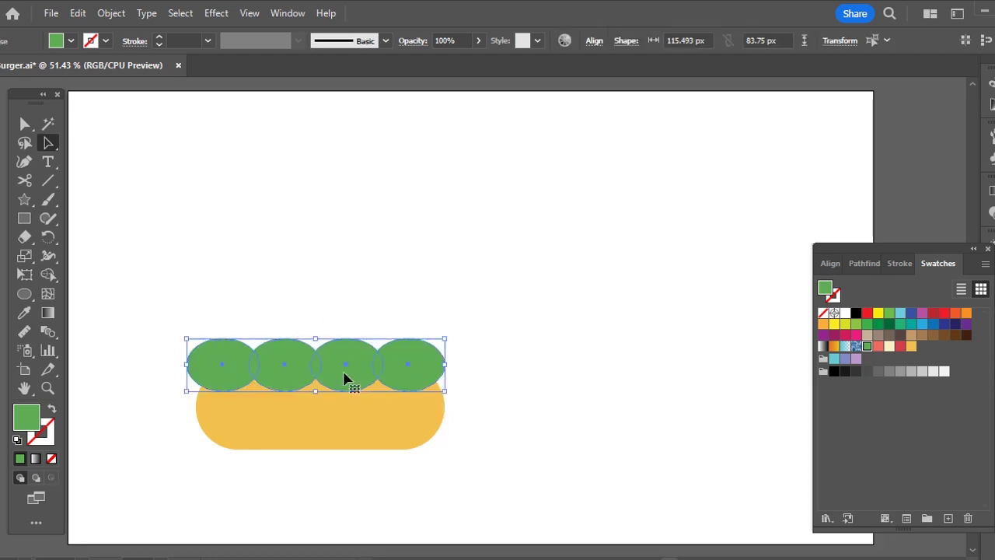
{"action": "left_click_drag", "start_coordinate": [345, 384], "coordinate": [345, 383]}
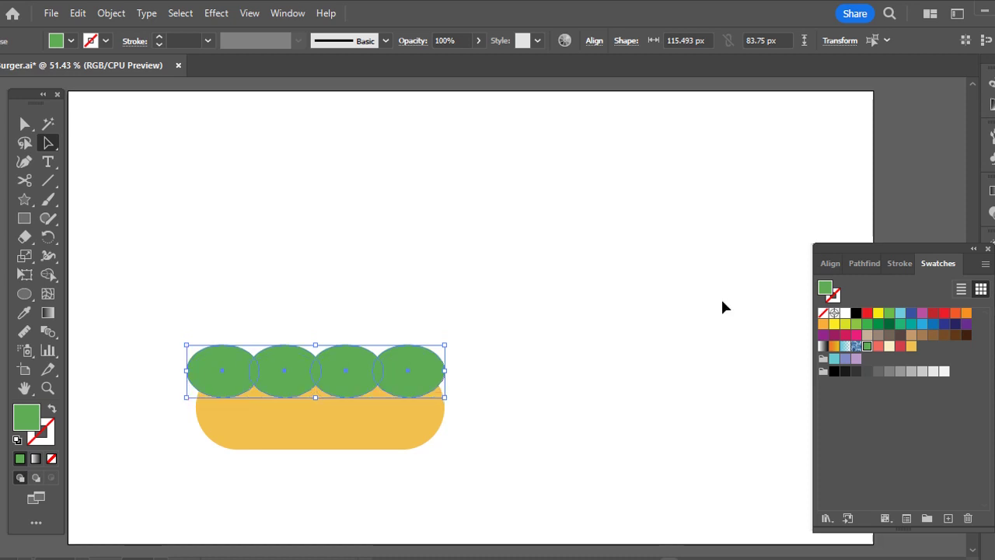
- Bring up Pathfinder, deselect the green circles, and return to the Swatches panel with the Rectangle tool
{"action": "left_click", "coordinate": [862, 264]}
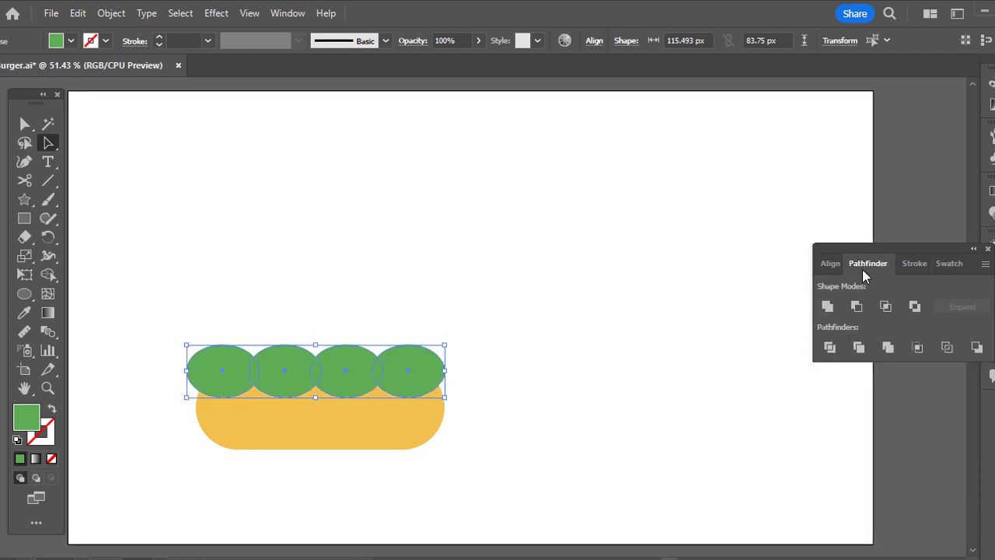
{"action": "left_click", "coordinate": [559, 306]}
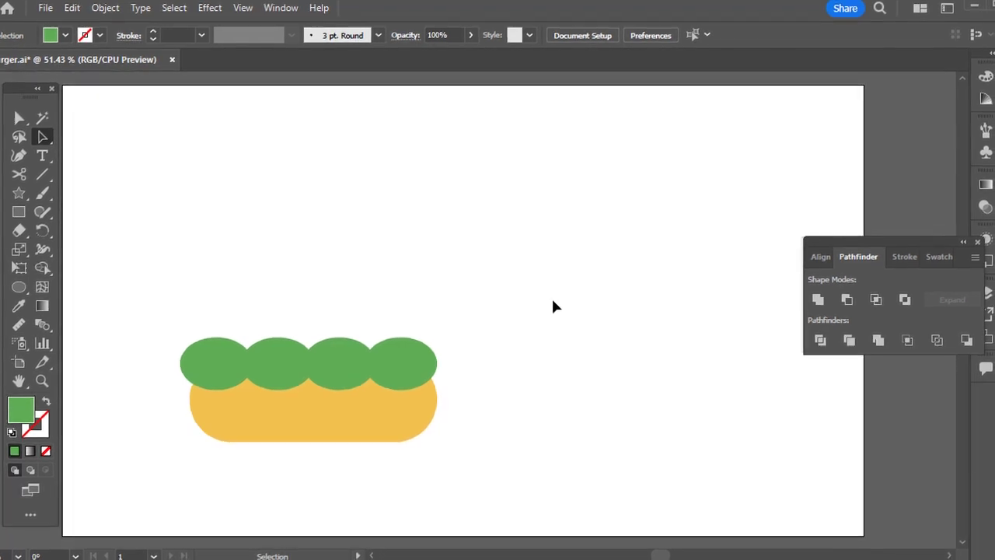
{"action": "left_click", "coordinate": [941, 256]}
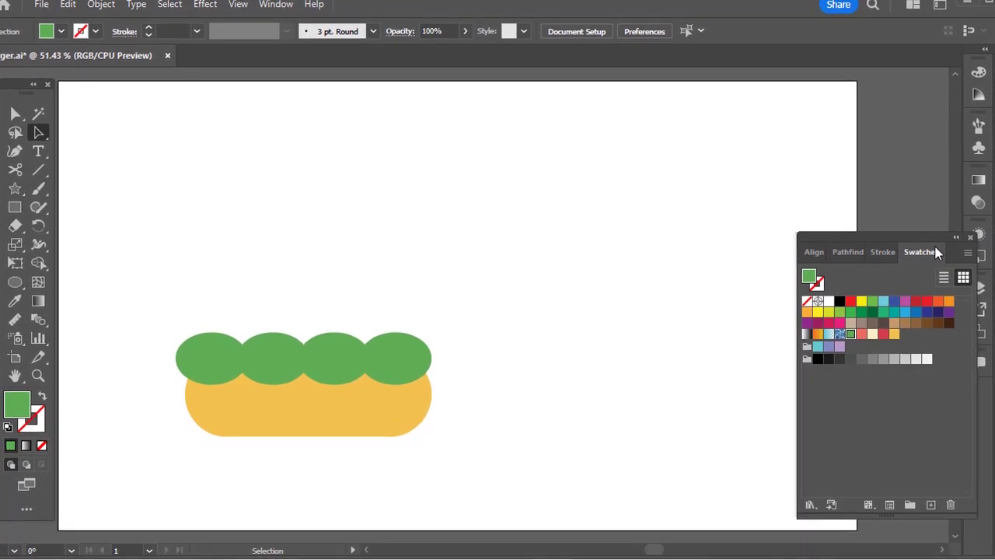
{"action": "left_click", "coordinate": [14, 207]}
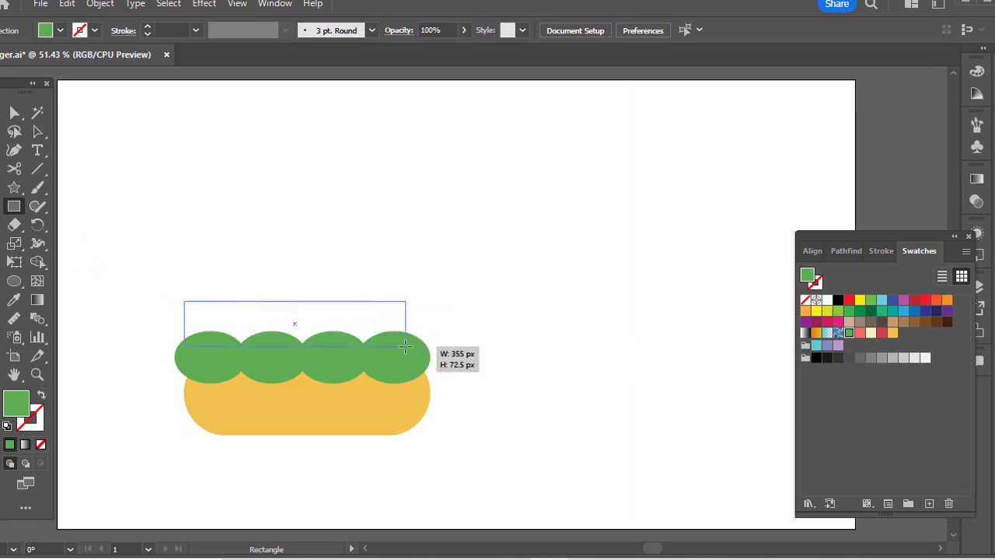
- Add a red fully rounded bar over the lettuce, stretched to the bun's width of about 416 px
{"action": "left_click_drag", "start_coordinate": [414, 346], "coordinate": [415, 346]}
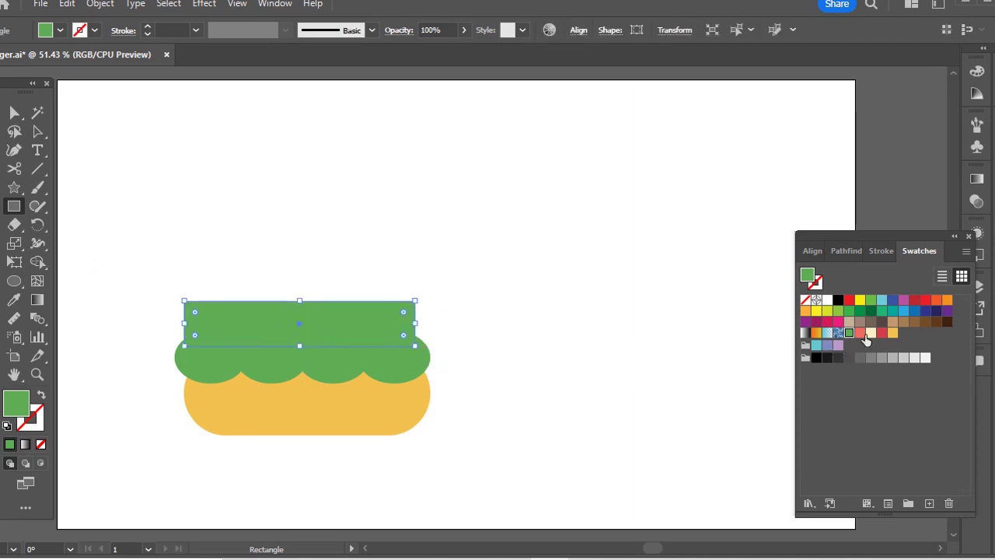
{"action": "left_click", "coordinate": [880, 334]}
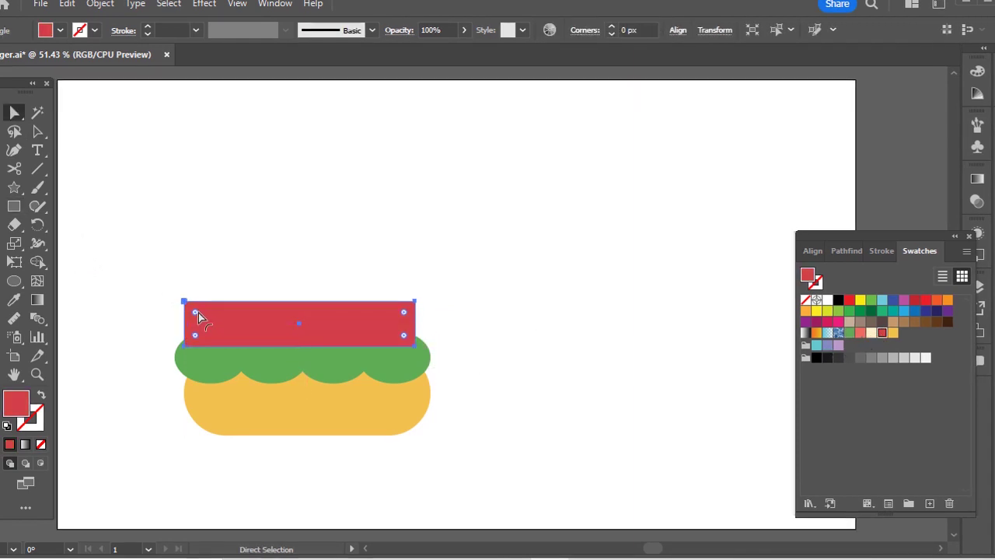
{"action": "mouse_move", "coordinate": [197, 313]}
{"action": "left_mouse_down"}
{"action": "mouse_move", "coordinate": [296, 329]}
{"action": "mouse_move", "coordinate": [317, 342]}
{"action": "left_mouse_up"}
{"action": "key", "text": "a"}
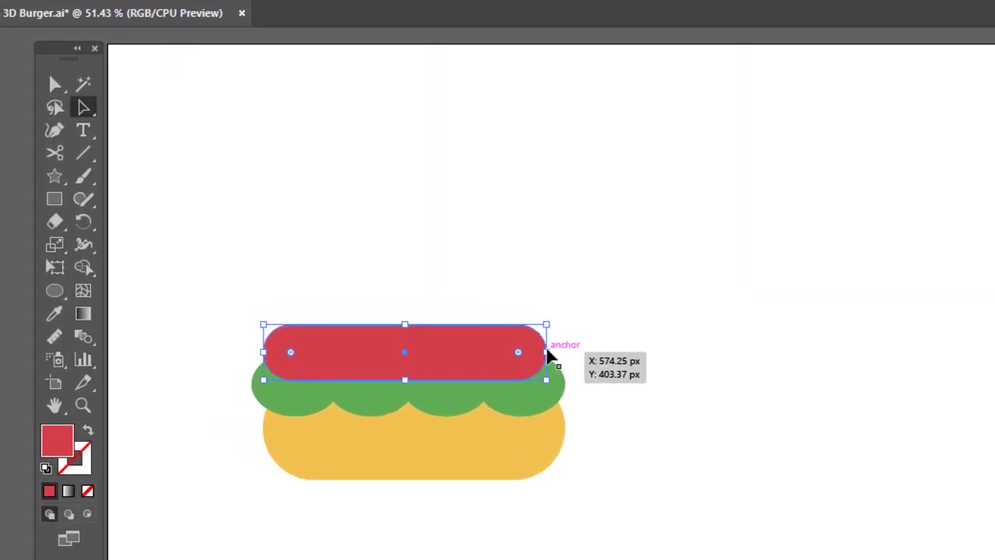
{"action": "left_click_drag", "start_coordinate": [548, 356], "coordinate": [561, 357]}
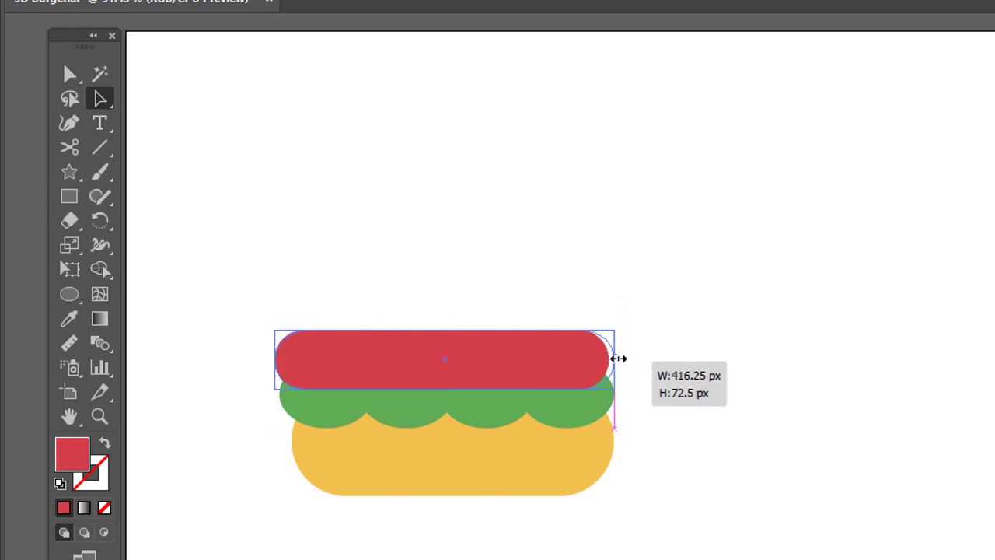
{"action": "left_click", "coordinate": [195, 229]}
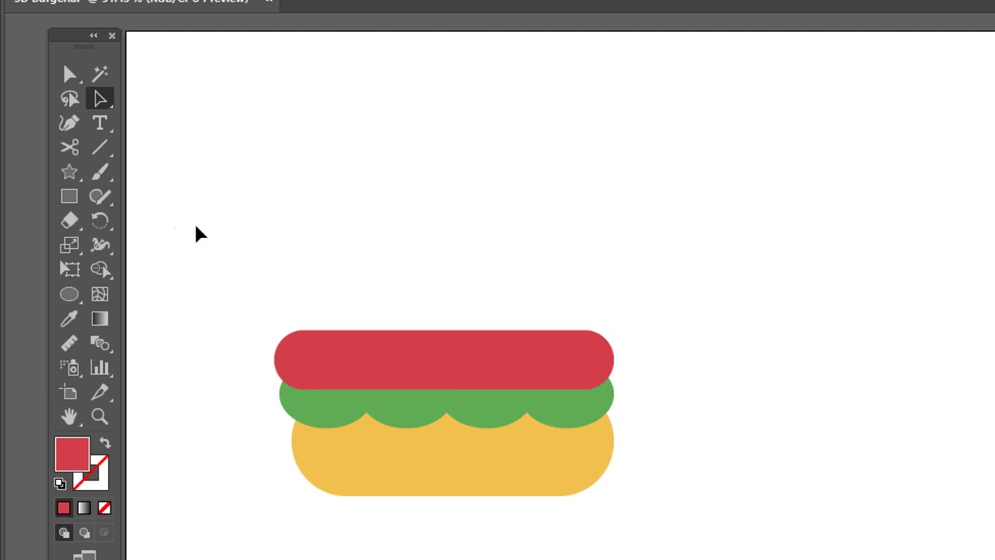
- Pen-draw a closed four-point diamond above the red bar and fill it bun yellow
{"action": "left_click", "coordinate": [69, 123]}
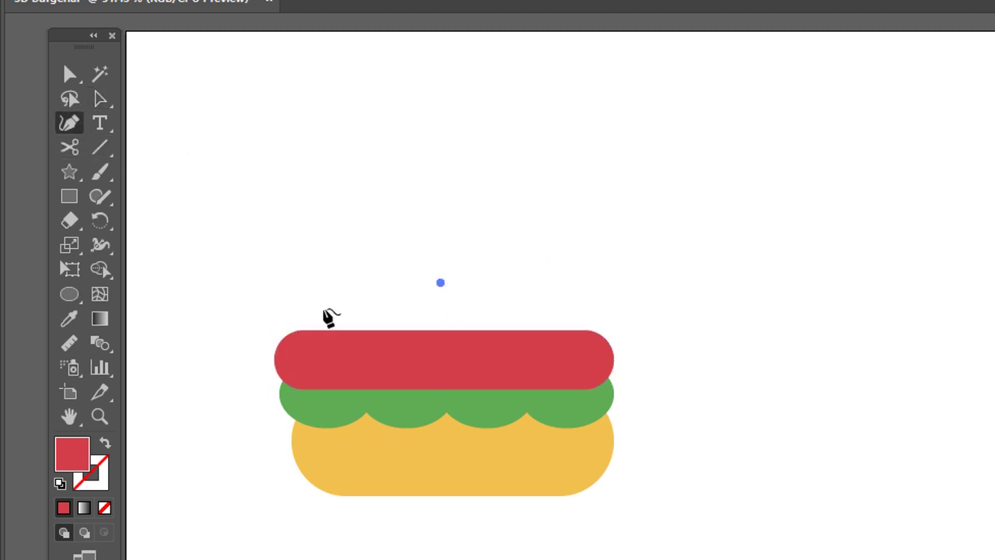
{"action": "key", "text": "p"}
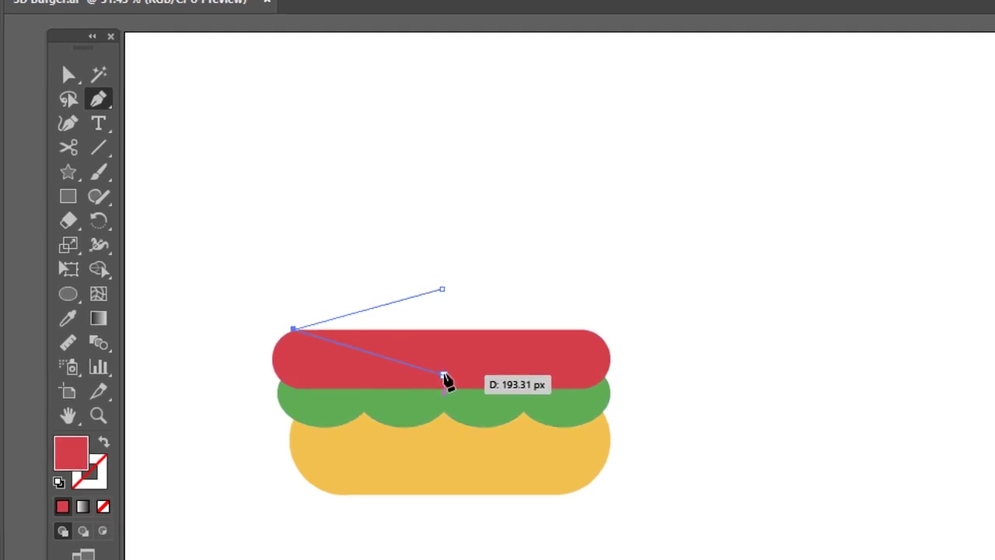
{"action": "left_click", "coordinate": [445, 377]}
{"action": "left_click", "coordinate": [573, 331]}
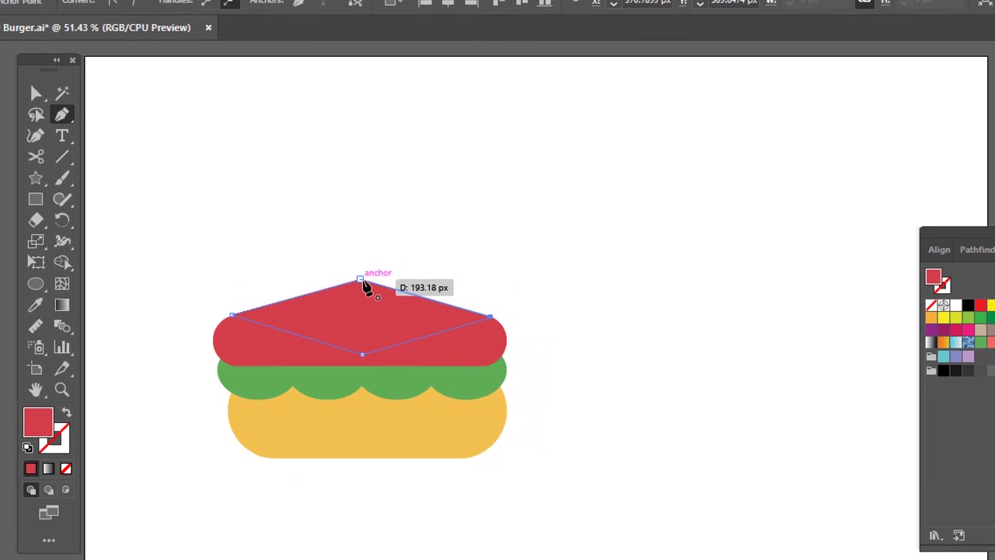
{"action": "left_click", "coordinate": [361, 278]}
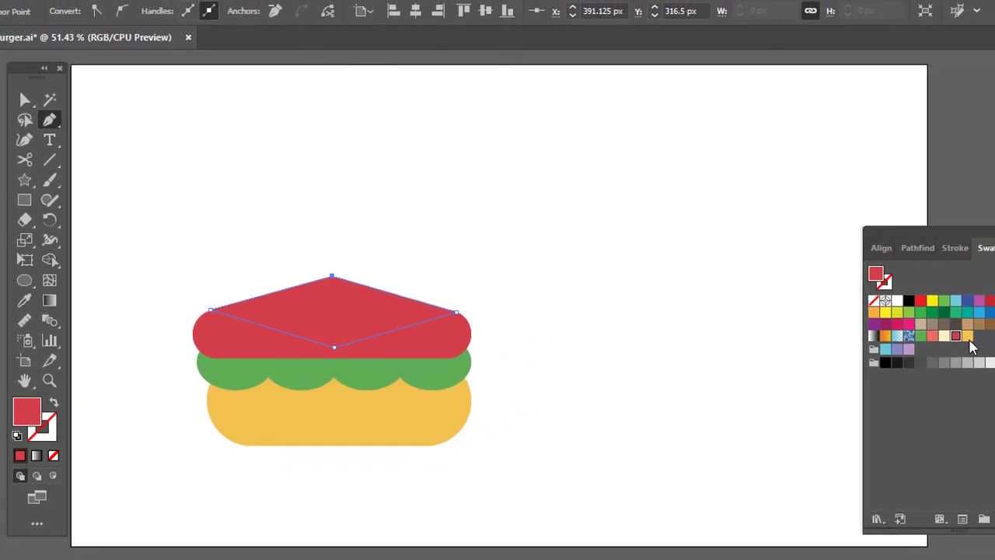
{"action": "left_click", "coordinate": [933, 332]}
{"action": "key", "text": "v"}
{"action": "left_click", "coordinate": [522, 265]}
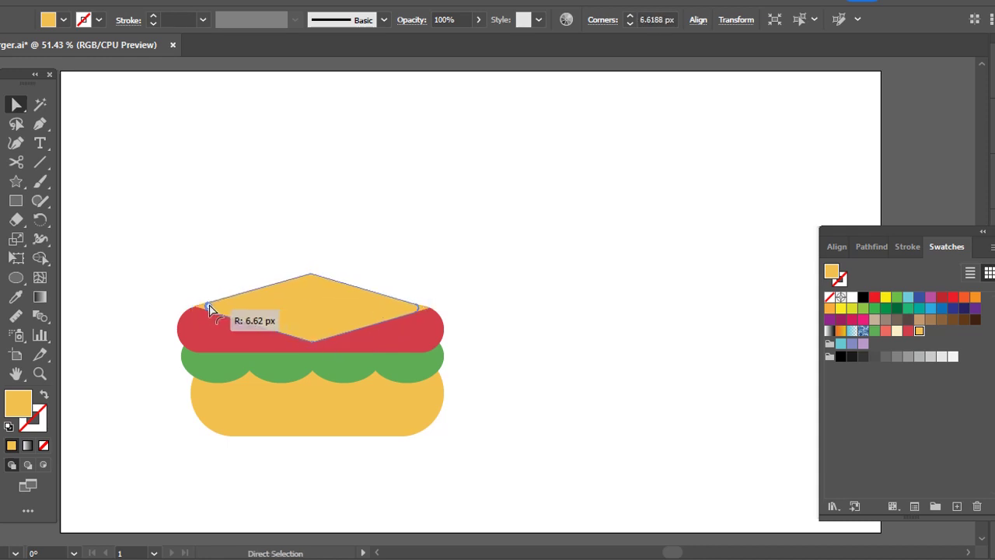
- Stretch the diamond cheese slice to about the red bar's width
{"action": "left_click", "coordinate": [389, 314]}
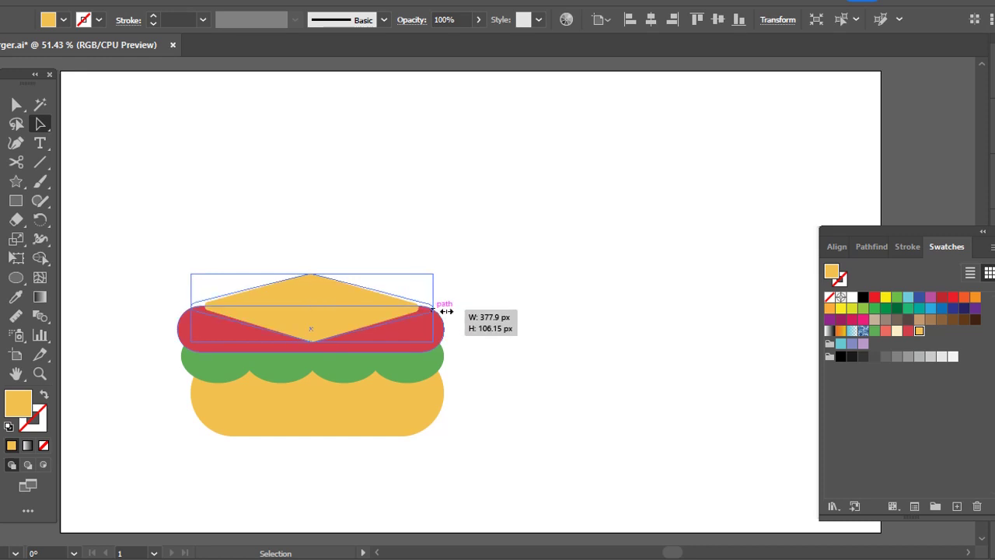
{"action": "left_click_drag", "start_coordinate": [446, 311], "coordinate": [446, 311]}
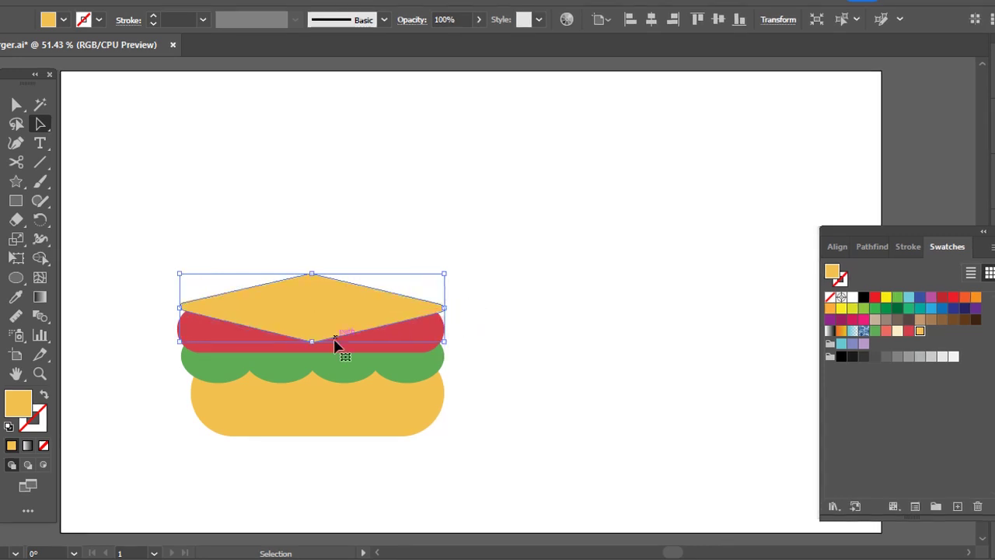
{"action": "left_click", "coordinate": [404, 236]}
- Centre all burger layers horizontally with Horizontal Align Center in the Align panel
{"action": "left_click_drag", "start_coordinate": [201, 196], "coordinate": [436, 445]}
{"action": "left_click", "coordinate": [847, 247]}
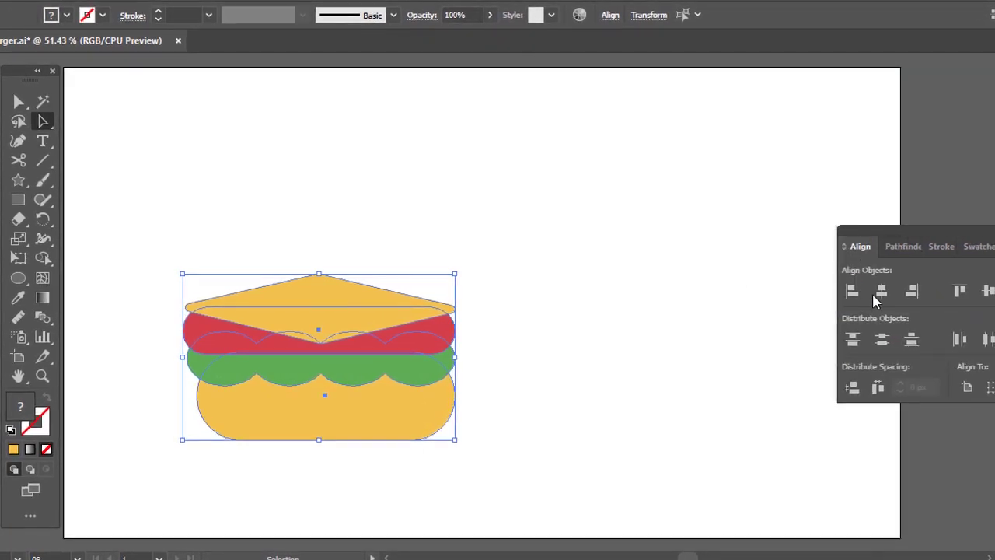
{"action": "left_click", "coordinate": [884, 293]}
{"action": "left_click", "coordinate": [555, 302]}
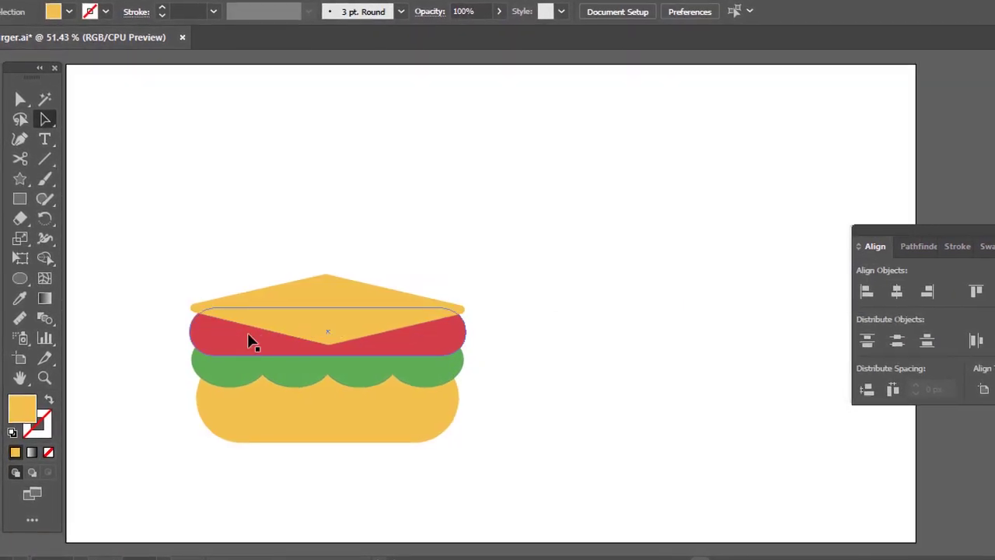
{"action": "left_click", "coordinate": [20, 277]}
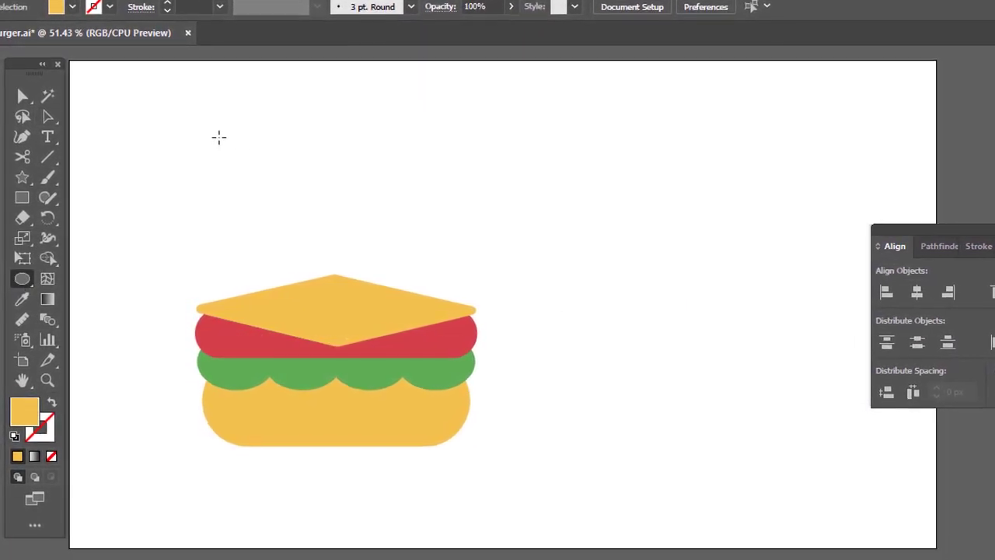
- Turn a circle into a flat-bottomed half-circle dome with rounded bottom corners
{"action": "mouse_move", "coordinate": [286, 202]}
{"action": "left_mouse_down"}
{"action": "mouse_move", "coordinate": [356, 207]}
{"action": "mouse_move", "coordinate": [378, 257]}
{"action": "mouse_move", "coordinate": [444, 277]}
{"action": "mouse_move", "coordinate": [476, 266]}
{"action": "left_mouse_up"}
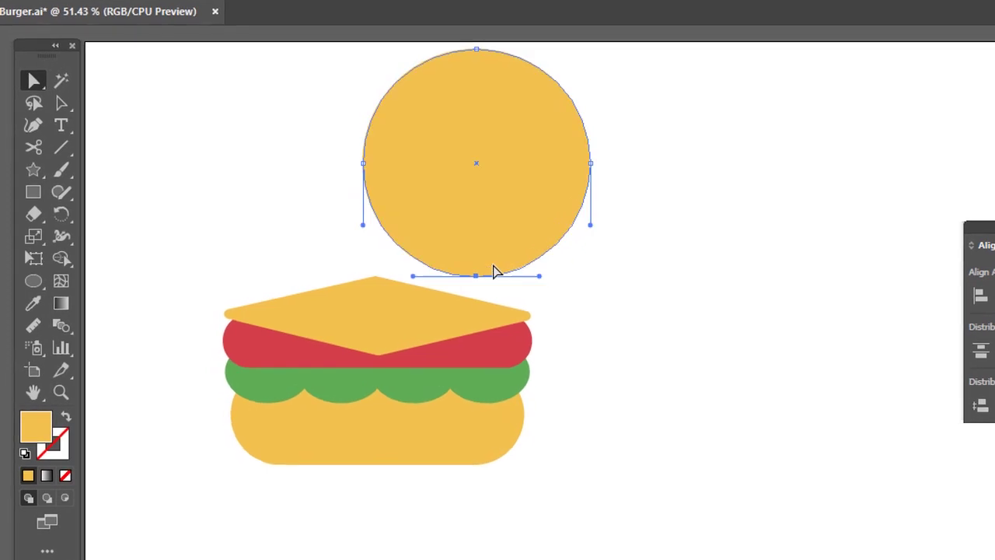
{"action": "key", "text": "Delete"}
{"action": "key", "text": "p"}
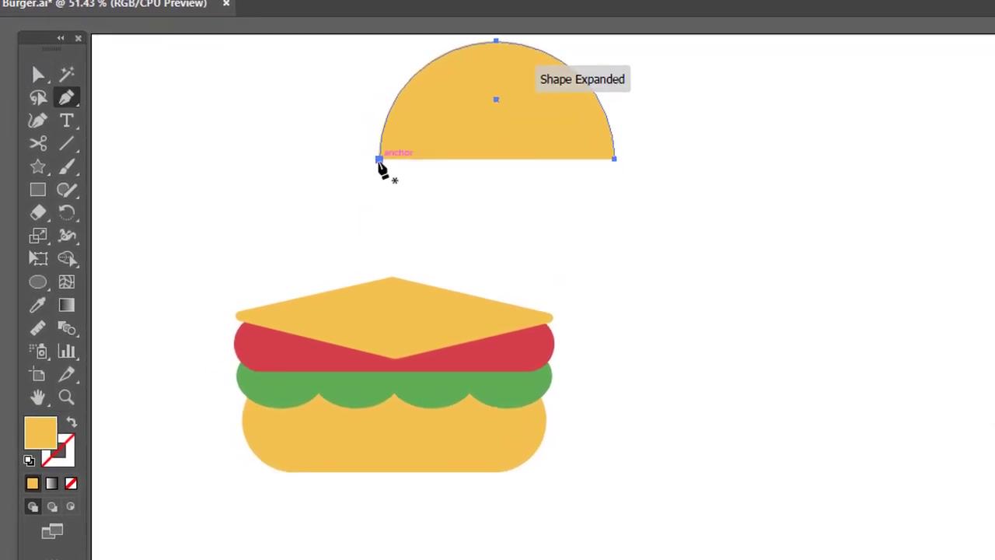
{"action": "left_click", "coordinate": [366, 161]}
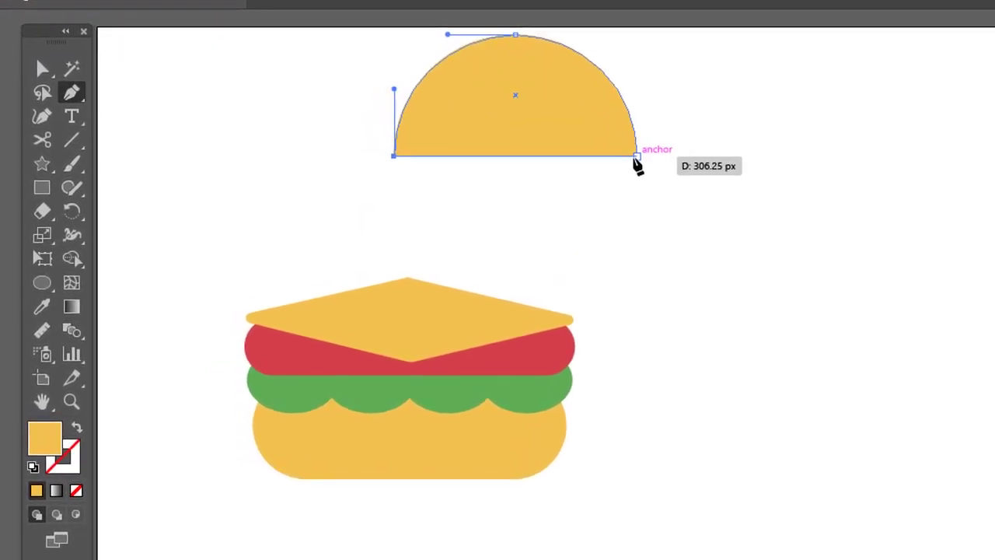
{"action": "left_click", "coordinate": [621, 158]}
{"action": "key", "text": "v"}
{"action": "left_click", "coordinate": [511, 187]}
{"action": "left_click", "coordinate": [477, 142]}
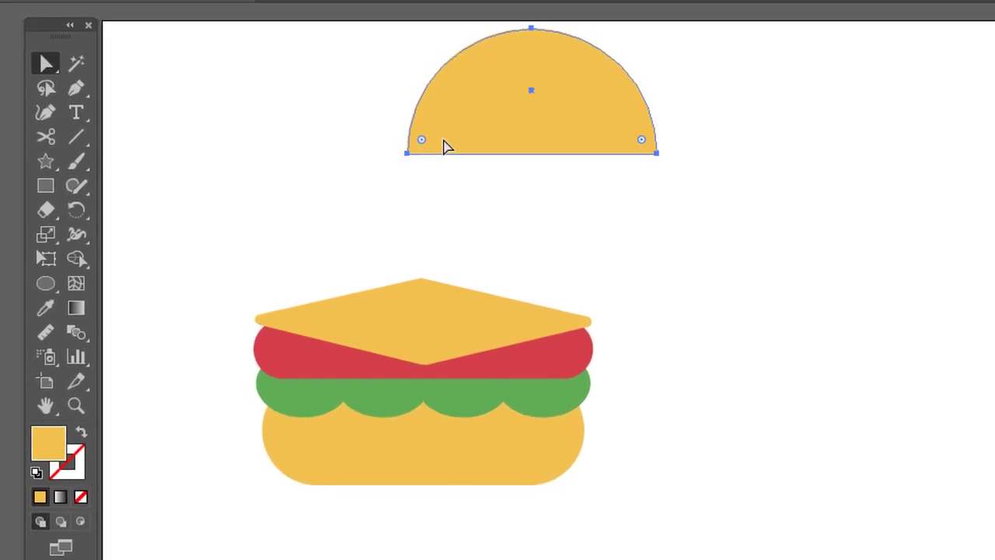
{"action": "left_click_drag", "start_coordinate": [424, 144], "coordinate": [440, 148]}
- Move the dome onto the cheese and resize it to about 413 px, matching the burger width
{"action": "key", "text": "a"}
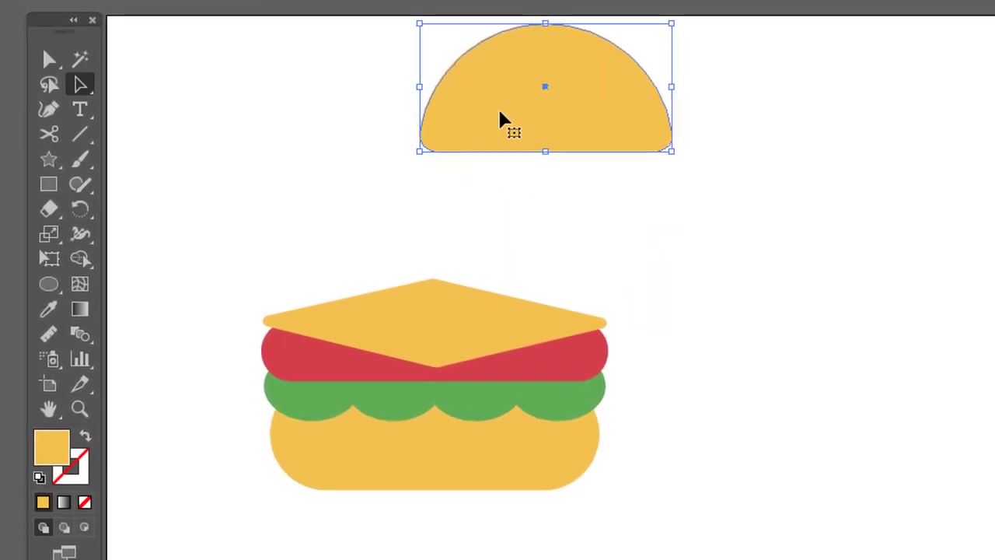
{"action": "mouse_move", "coordinate": [500, 118]}
{"action": "left_mouse_down"}
{"action": "mouse_move", "coordinate": [345, 255]}
{"action": "mouse_move", "coordinate": [329, 282]}
{"action": "left_mouse_up"}
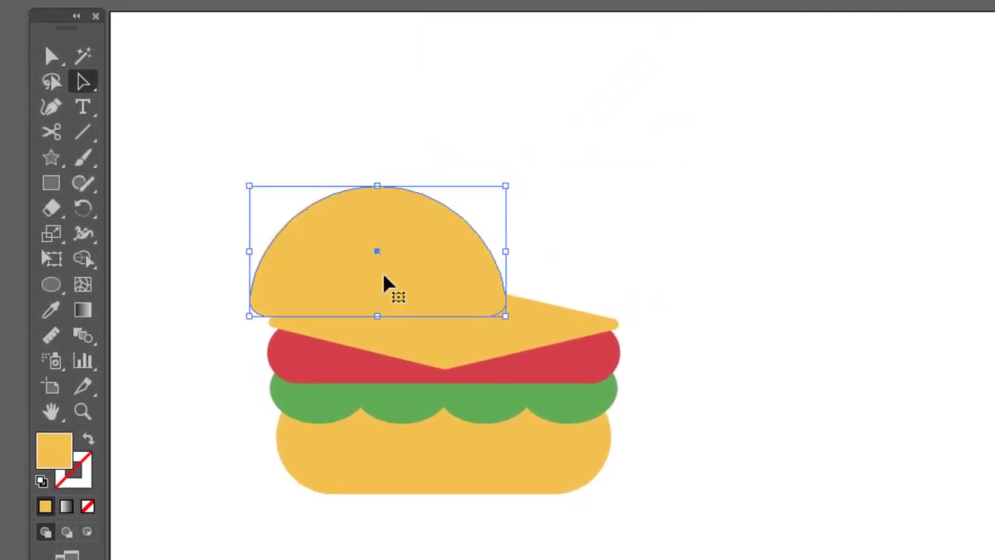
{"action": "left_click_drag", "start_coordinate": [507, 251], "coordinate": [627, 251]}
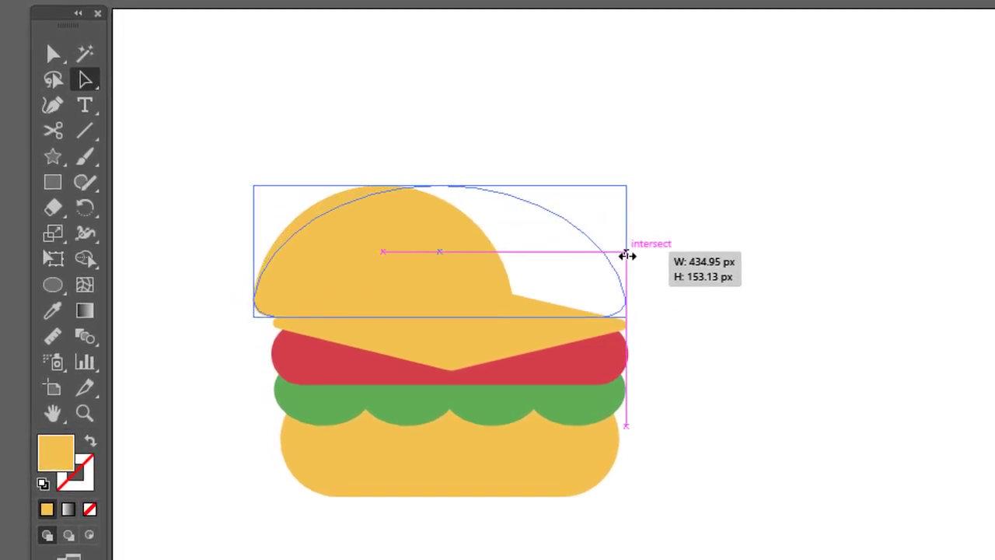
{"action": "left_click_drag", "start_coordinate": [255, 251], "coordinate": [274, 251]}
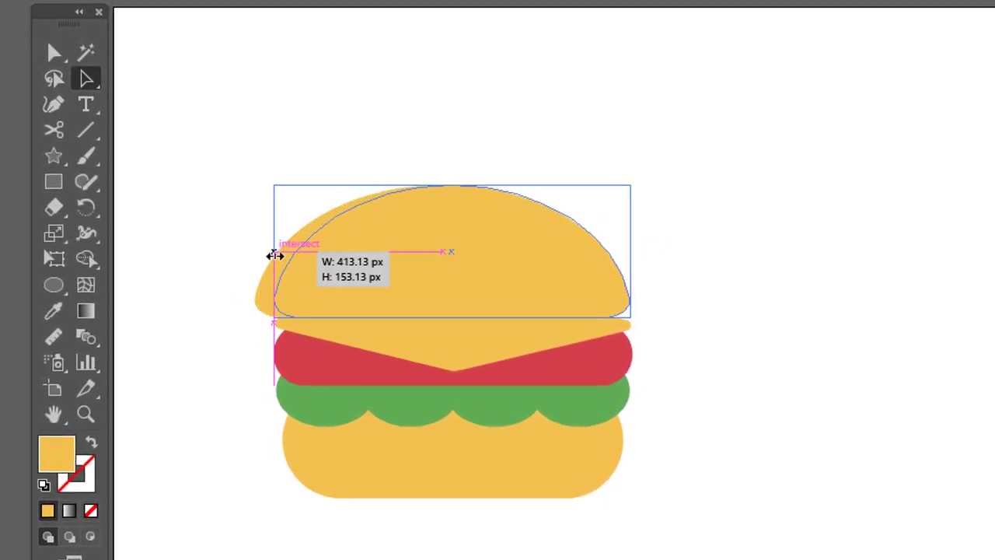
{"action": "left_click", "coordinate": [529, 178]}
- Fill both buns pale cream (R=252 G=239 B=198) and keep the cheese slice orange-yellow
{"action": "key", "text": "v"}
{"action": "left_click", "coordinate": [427, 345]}
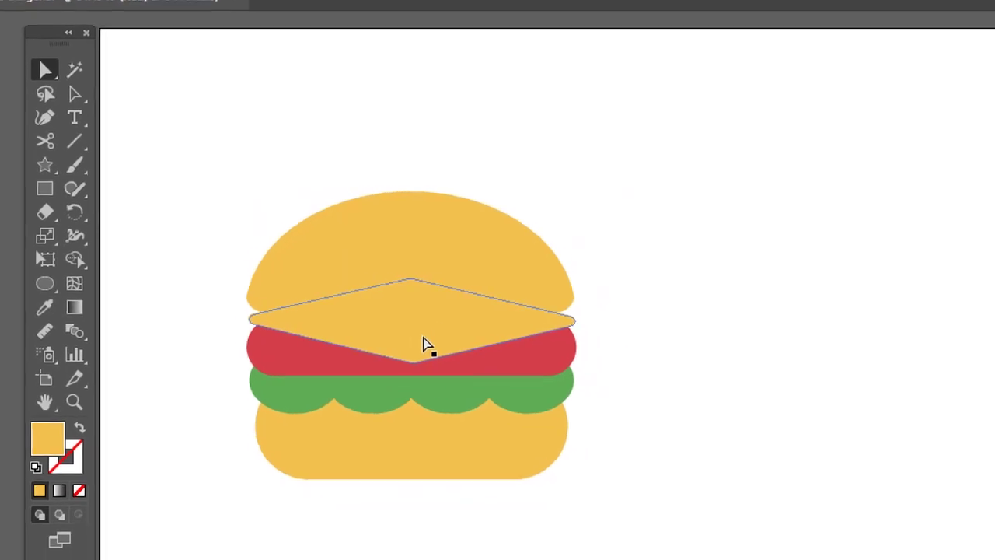
{"action": "left_click", "coordinate": [947, 249]}
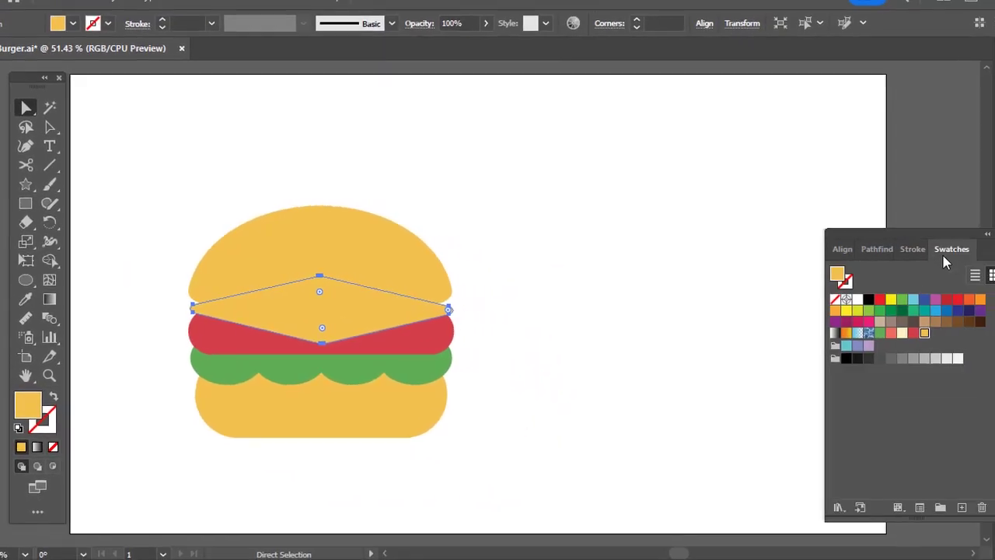
{"action": "left_click", "coordinate": [898, 332]}
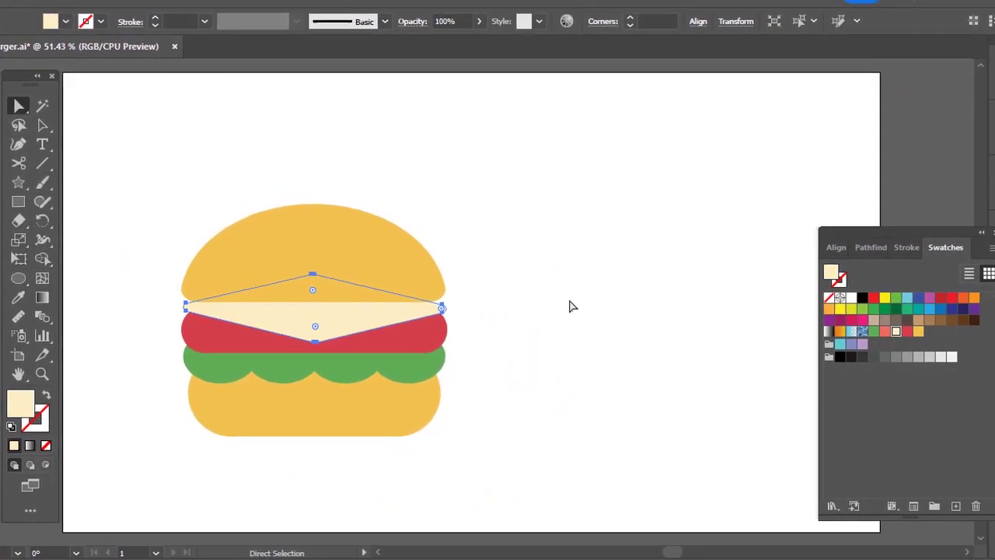
{"action": "left_click", "coordinate": [514, 302]}
{"action": "left_click", "coordinate": [391, 280]}
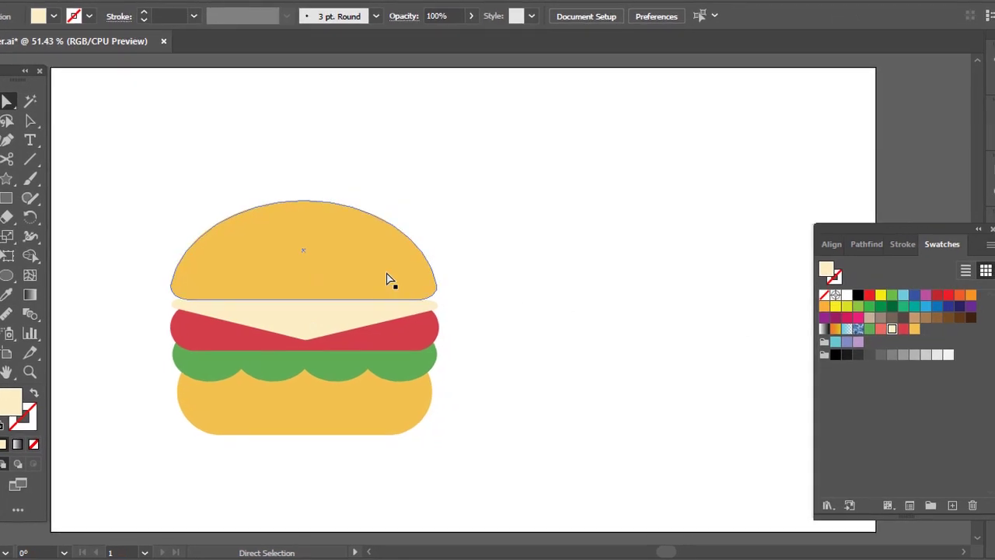
{"action": "left_click", "coordinate": [384, 402], "text": "shift"}
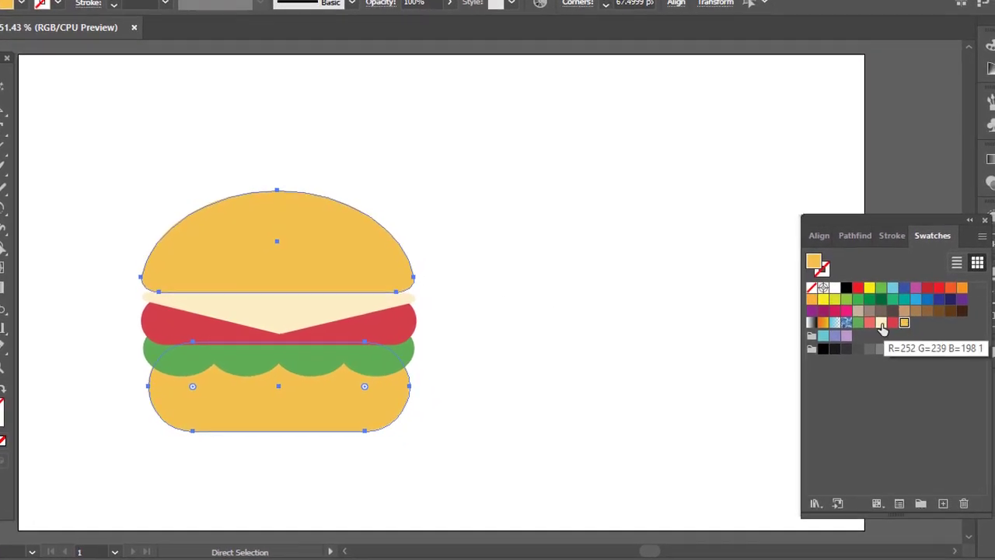
{"action": "left_click", "coordinate": [888, 326]}
{"action": "left_click", "coordinate": [315, 317]}
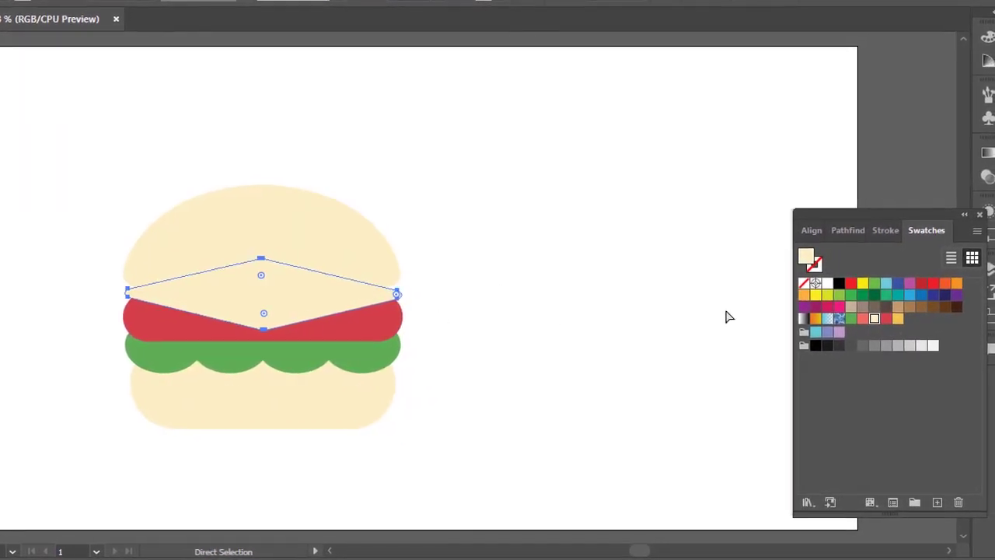
{"action": "left_click", "coordinate": [897, 317]}
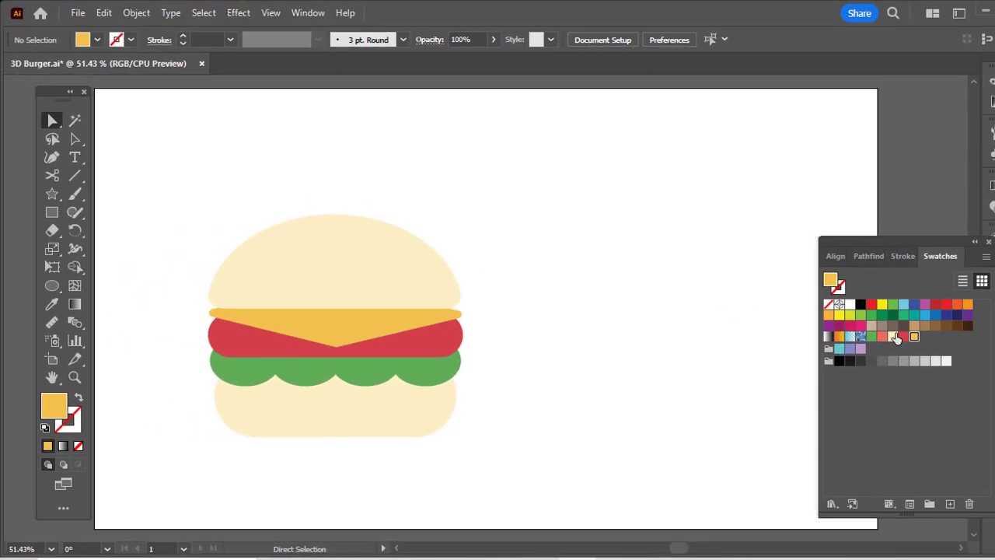
{"action": "left_click", "coordinate": [884, 336]}
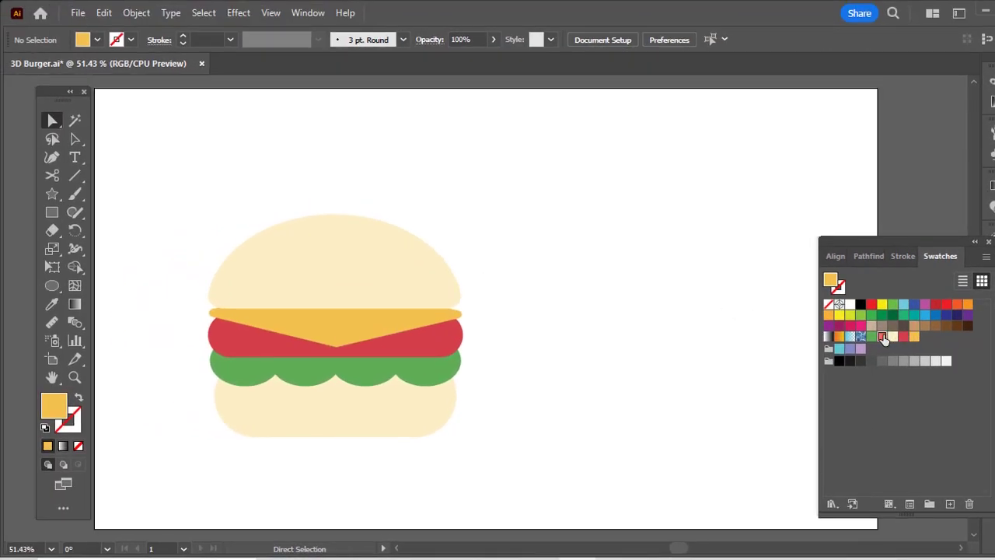
- Draw an artboard-sized salmon rectangle and send it to the back behind the burger
{"action": "left_click", "coordinate": [51, 212]}
{"action": "left_click_drag", "start_coordinate": [97, 90], "coordinate": [873, 525]}
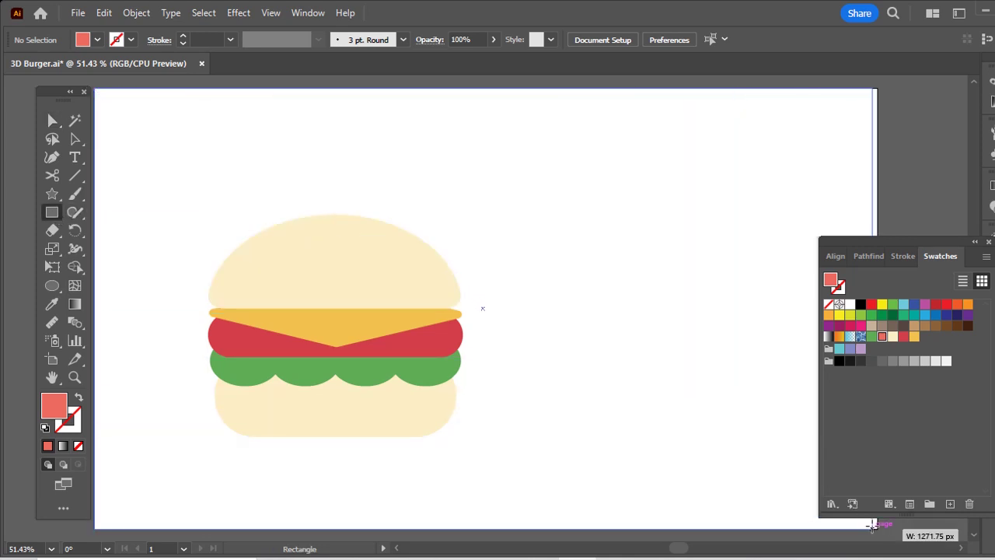
{"action": "left_click_drag", "start_coordinate": [875, 527], "coordinate": [876, 527]}
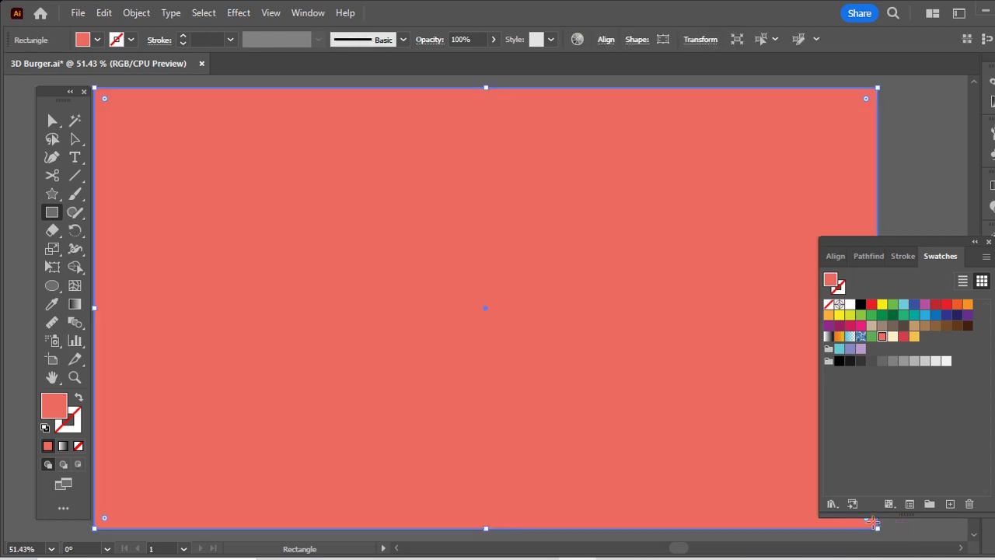
{"action": "key", "text": "ctrl+shift+bracketleft"}
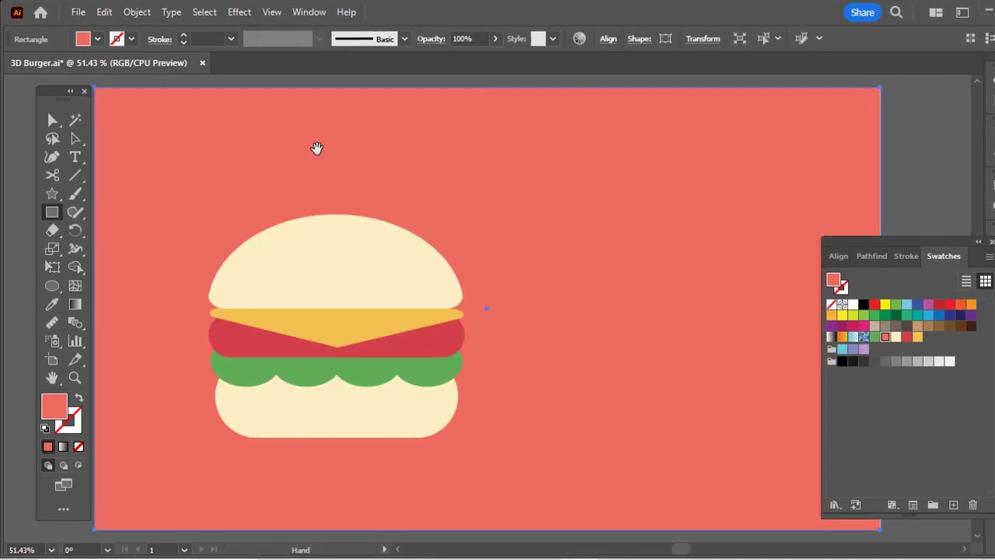
- Group the burger, duplicate it to the right, and tilt the left copy about 20 degrees
{"action": "key", "text": "a"}
{"action": "left_click_drag", "start_coordinate": [258, 87], "coordinate": [506, 416]}
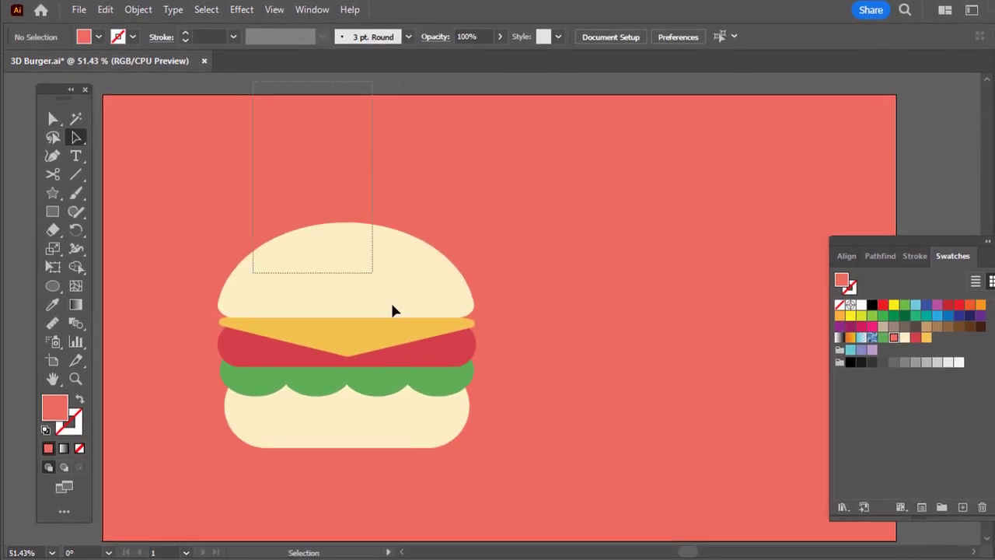
{"action": "key", "text": "ctrl+g"}
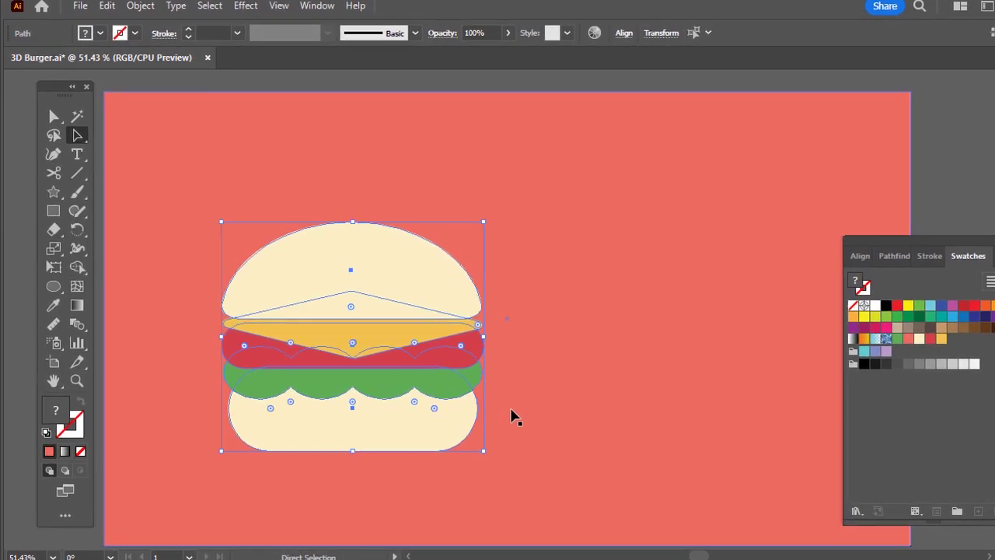
{"action": "left_click_drag", "start_coordinate": [435, 360], "coordinate": [548, 362]}
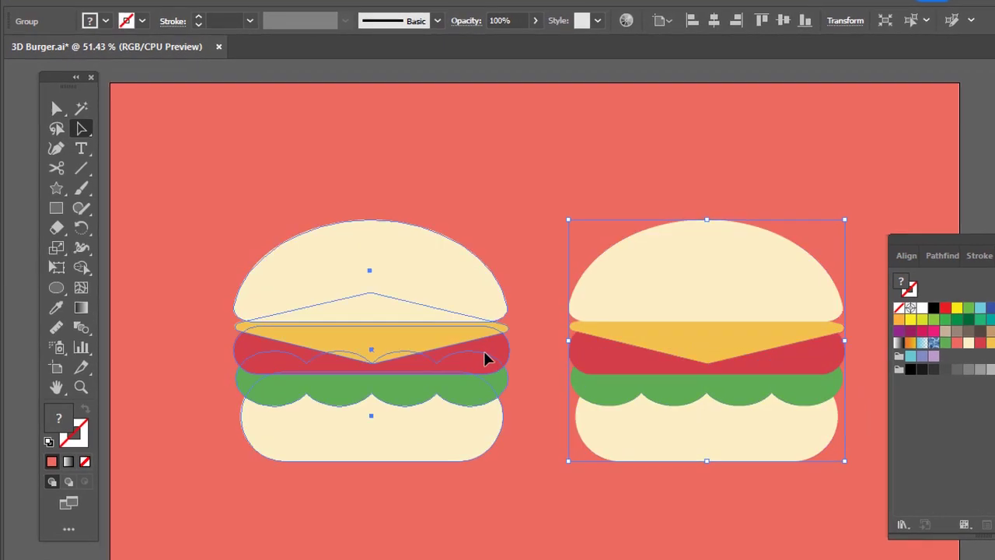
{"action": "left_click_drag", "start_coordinate": [489, 357], "coordinate": [473, 363]}
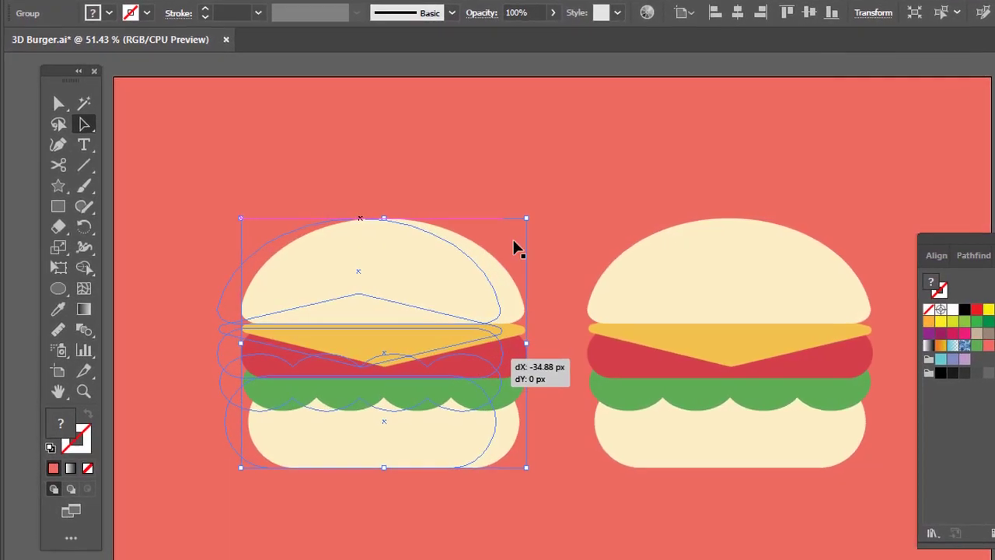
{"action": "mouse_move", "coordinate": [523, 225]}
{"action": "left_mouse_down"}
{"action": "mouse_move", "coordinate": [455, 197]}
{"action": "mouse_move", "coordinate": [480, 202]}
{"action": "left_mouse_up"}
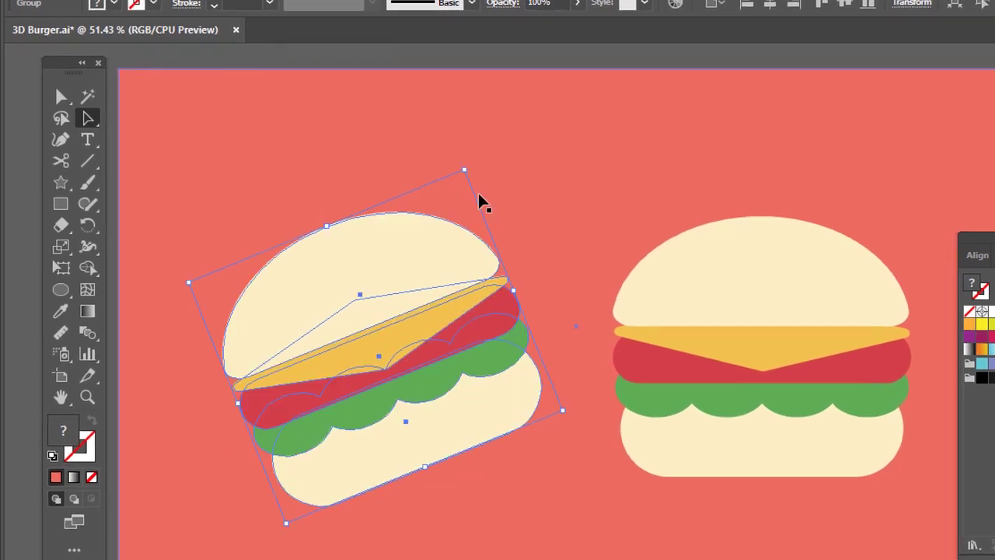
{"action": "left_click", "coordinate": [536, 65]}
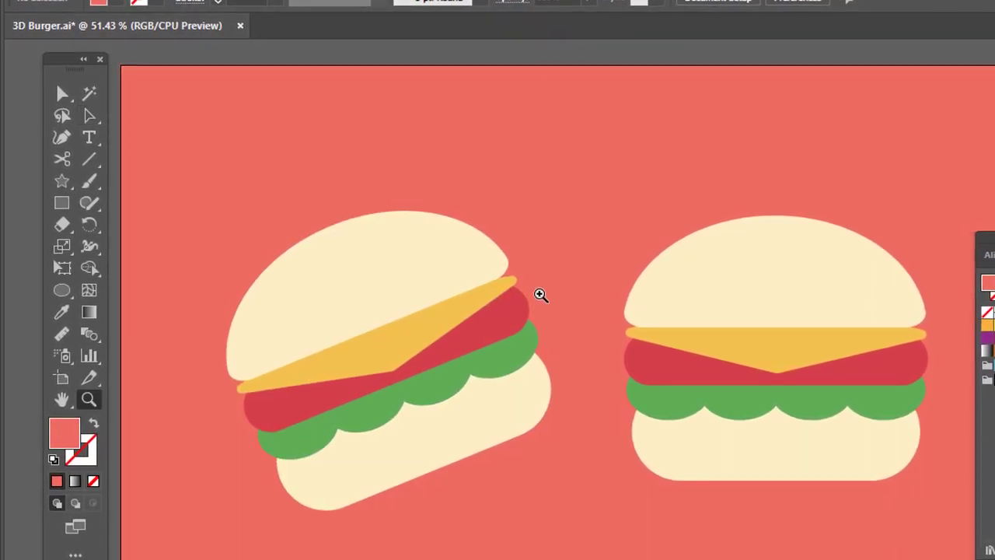
- Move both burgers up, enlarge them together, and recentre them on the salmon background
{"action": "key", "text": "z"}
{"action": "left_click", "coordinate": [539, 293], "text": "alt"}
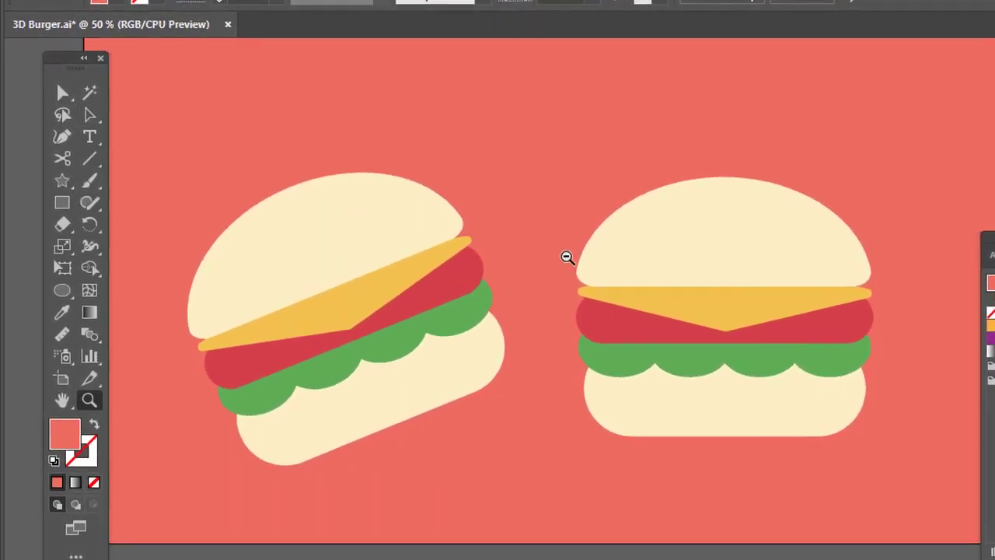
{"action": "left_click", "coordinate": [567, 260], "text": "alt"}
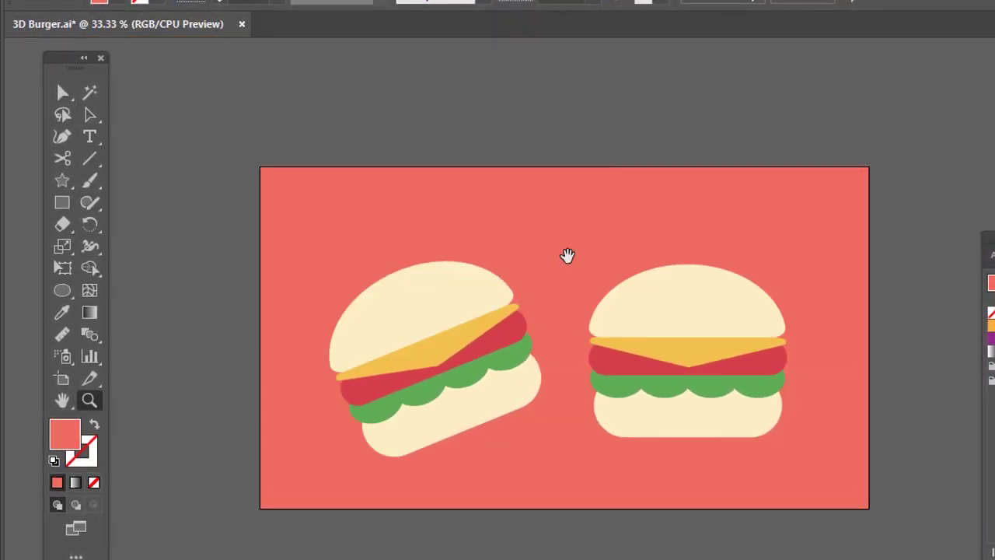
{"action": "key", "text": "a"}
{"action": "left_click_drag", "start_coordinate": [301, 116], "coordinate": [418, 217]}
{"action": "left_click_drag", "start_coordinate": [753, 466], "coordinate": [807, 458]}
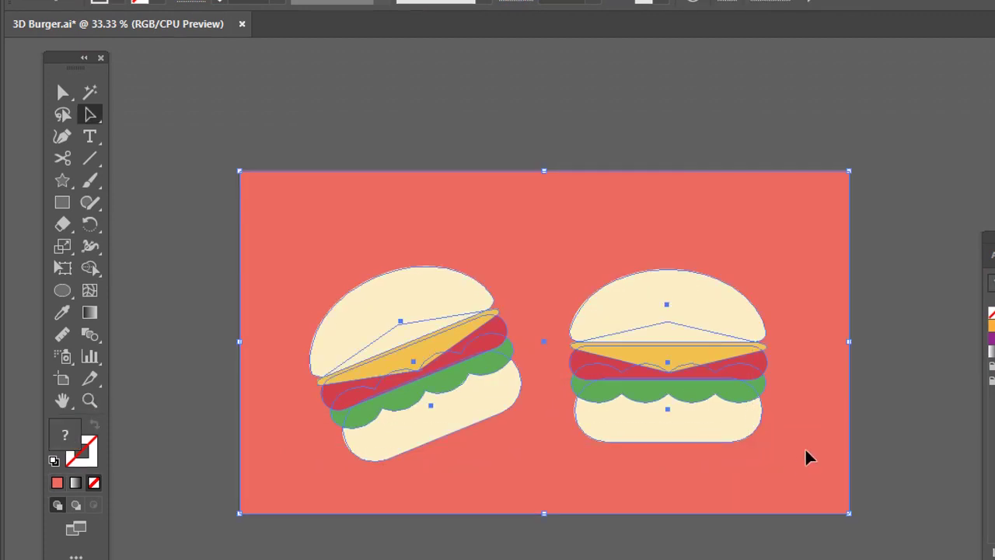
{"action": "left_click_drag", "start_coordinate": [743, 423], "coordinate": [743, 403]}
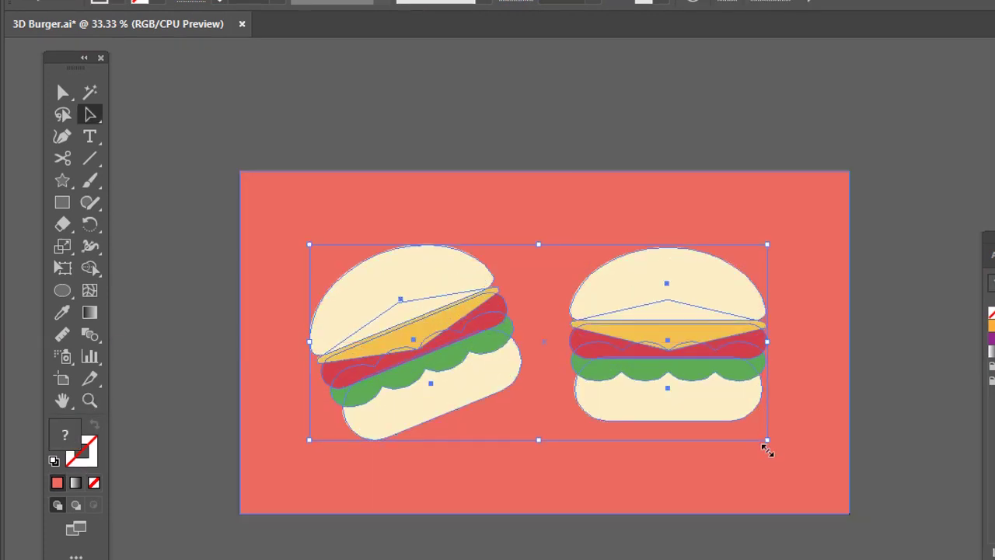
{"action": "left_click_drag", "start_coordinate": [769, 443], "coordinate": [806, 459]}
{"action": "left_click_drag", "start_coordinate": [746, 415], "coordinate": [734, 413]}
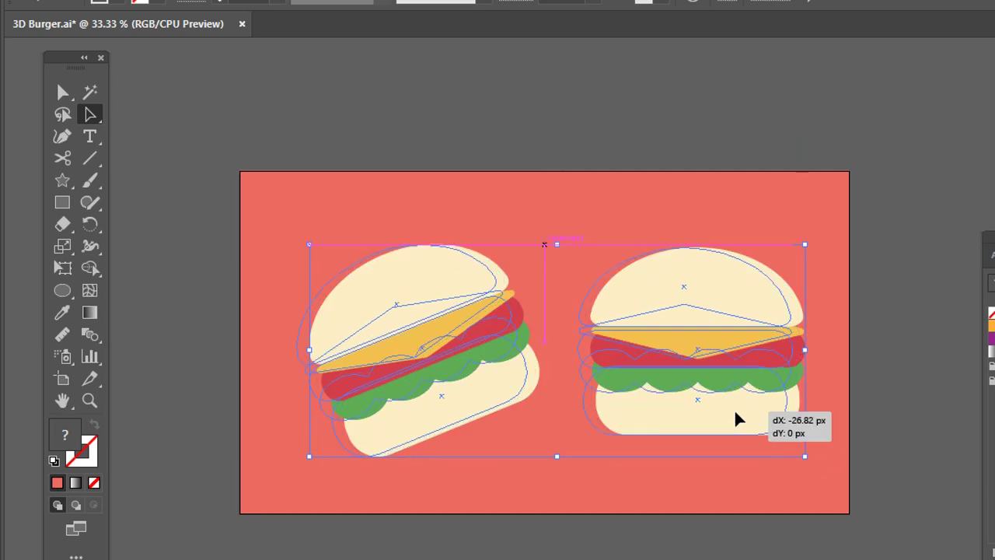
{"action": "left_click", "coordinate": [619, 118]}
{"action": "left_click", "coordinate": [62, 290]}
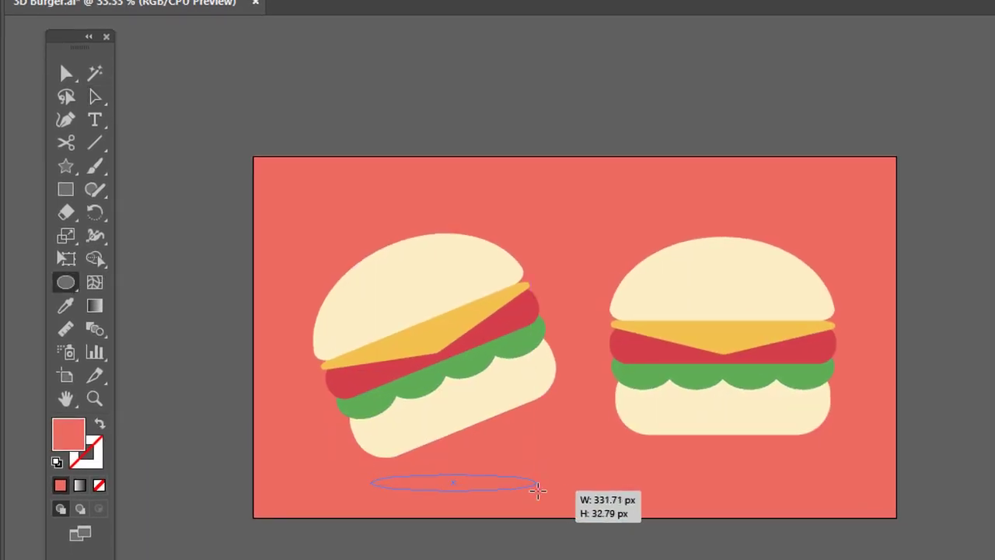
- Draw a flat oval beneath the left burger and fill it dark red
{"action": "left_click_drag", "start_coordinate": [538, 489], "coordinate": [538, 490]}
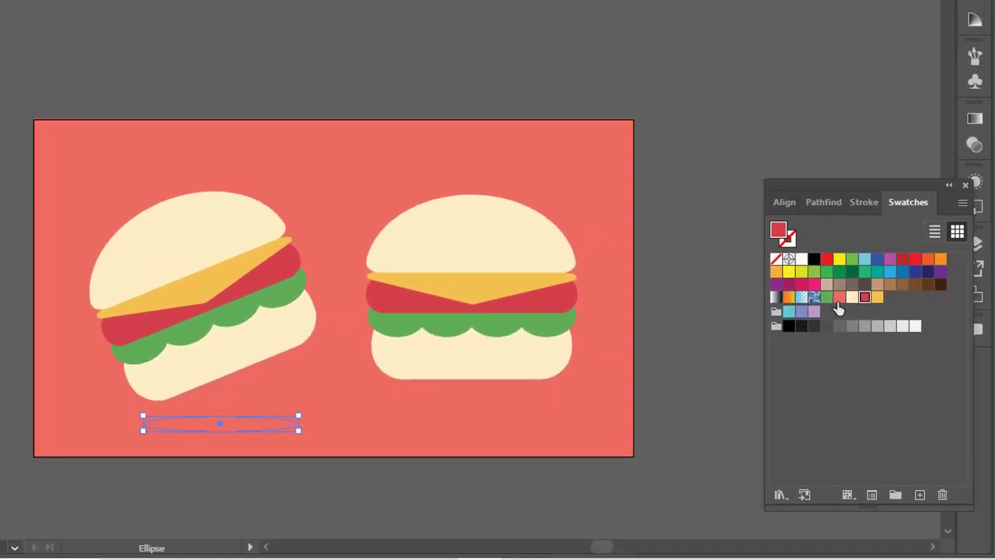
{"action": "left_click", "coordinate": [291, 432], "text": "ctrl"}
{"action": "key", "text": "v"}
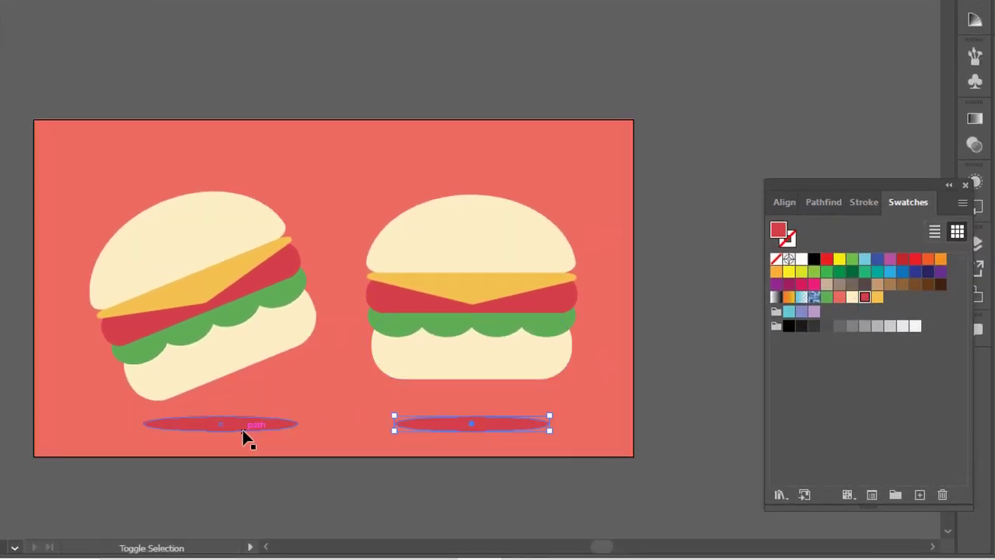
- Soften both red oval shadows with a Gaussian Blur of about 9.566 px
{"action": "left_click", "coordinate": [242, 428], "text": "shift"}
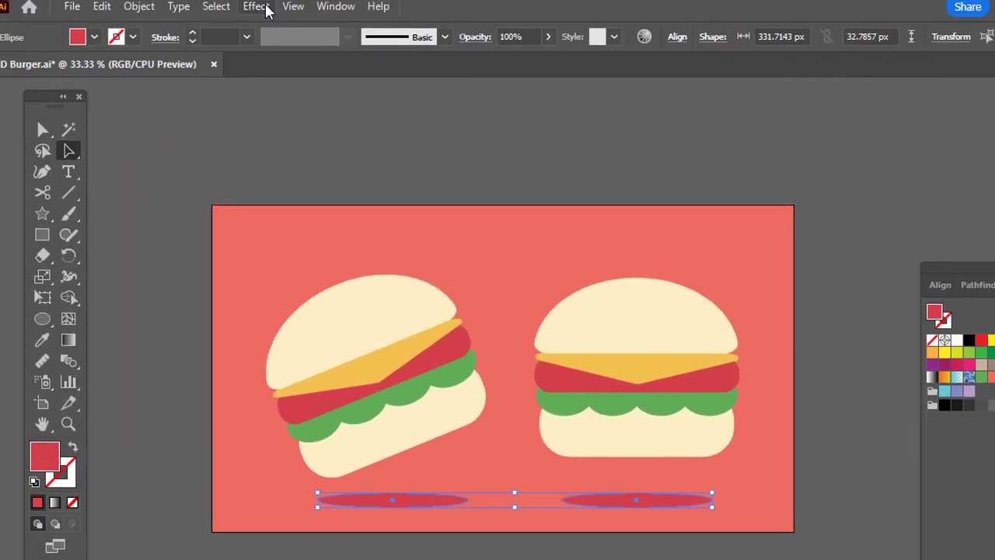
{"action": "left_click", "coordinate": [272, 15]}
{"action": "mouse_move", "coordinate": [291, 307]}
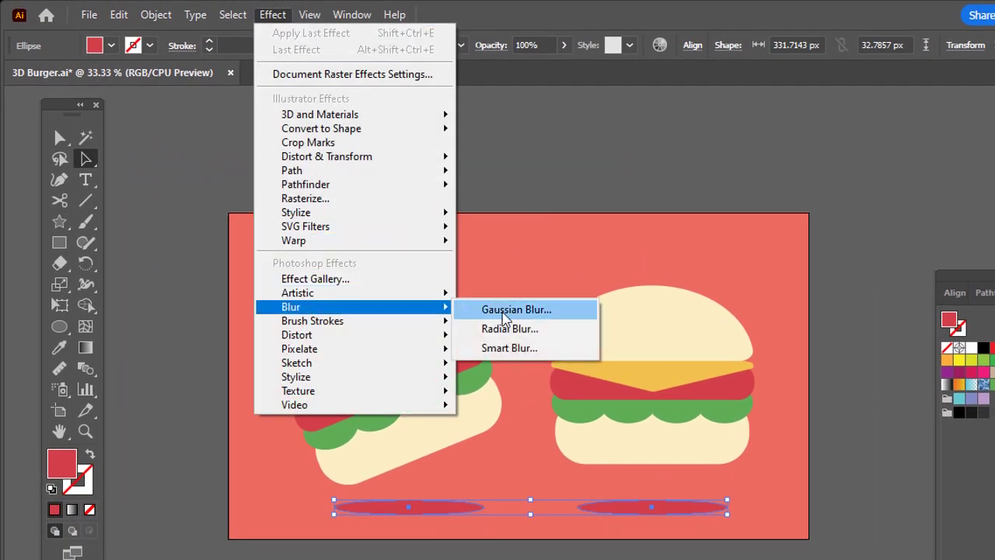
{"action": "left_click", "coordinate": [511, 315]}
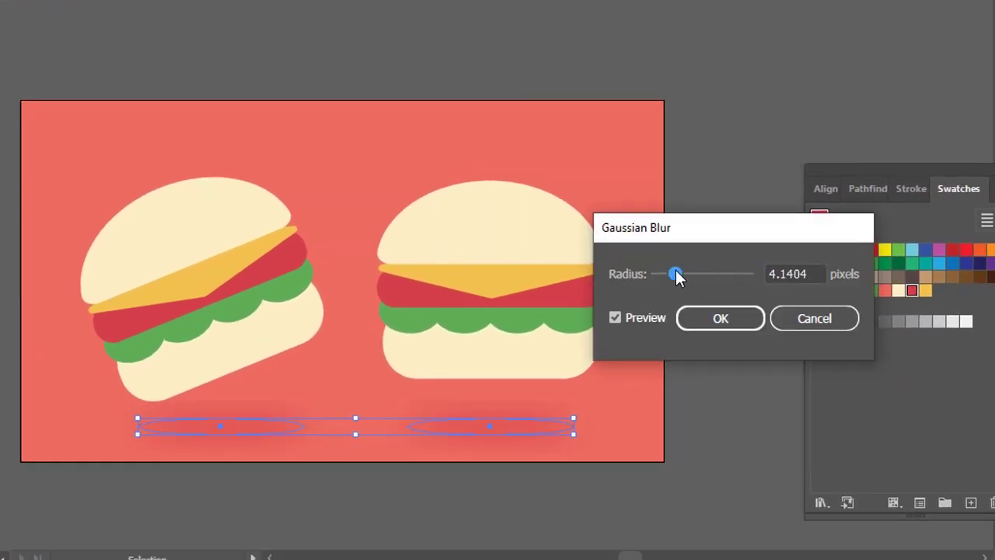
{"action": "left_click_drag", "start_coordinate": [676, 277], "coordinate": [699, 272]}
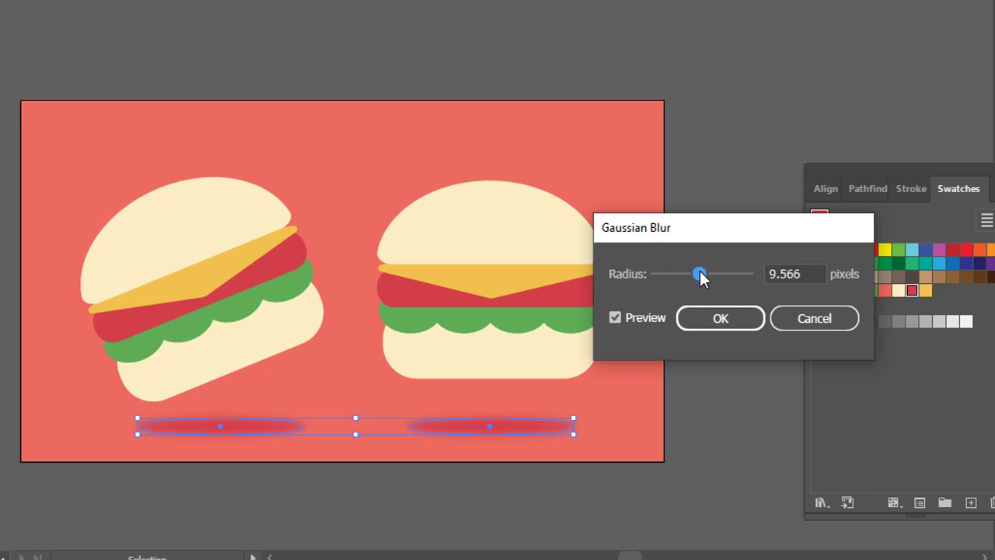
{"action": "left_click", "coordinate": [721, 318]}
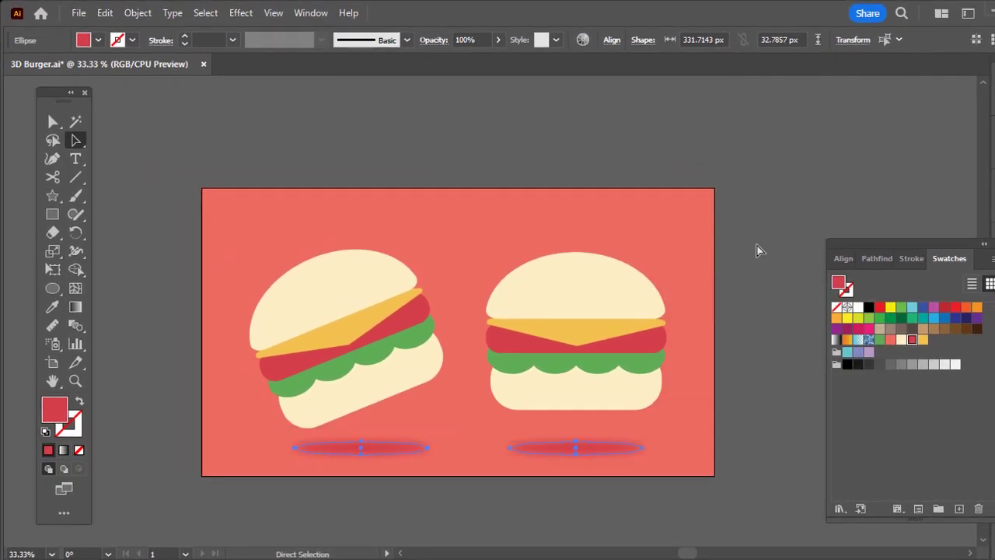
{"action": "left_click", "coordinate": [744, 237]}
- Select both burgers without the coral background and set their 3D and Materials type to Inflate
{"action": "scroll", "coordinate": [723, 177], "scroll_direction": "right", "scroll_amount": 2}
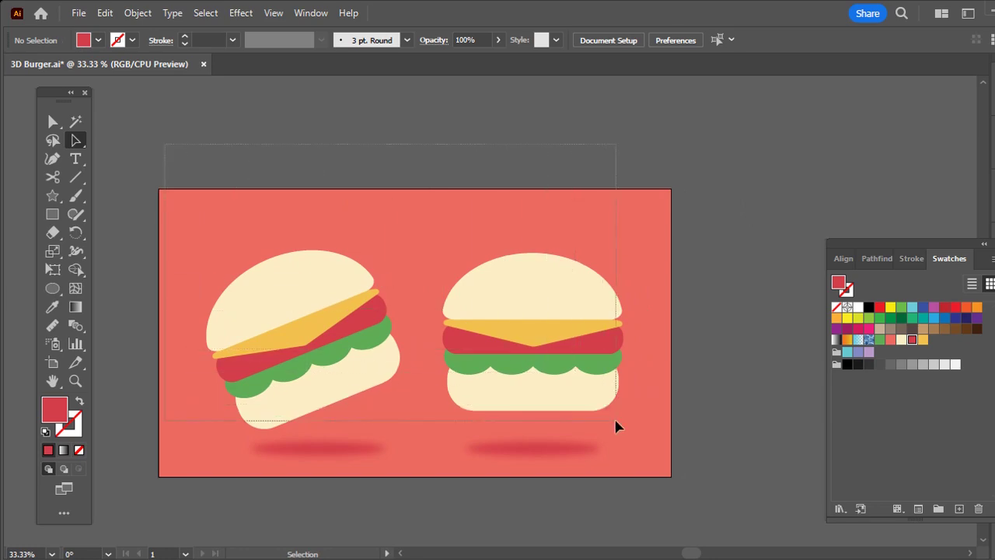
{"action": "left_click_drag", "start_coordinate": [606, 410], "coordinate": [615, 425]}
{"action": "left_click", "coordinate": [660, 349], "text": "shift"}
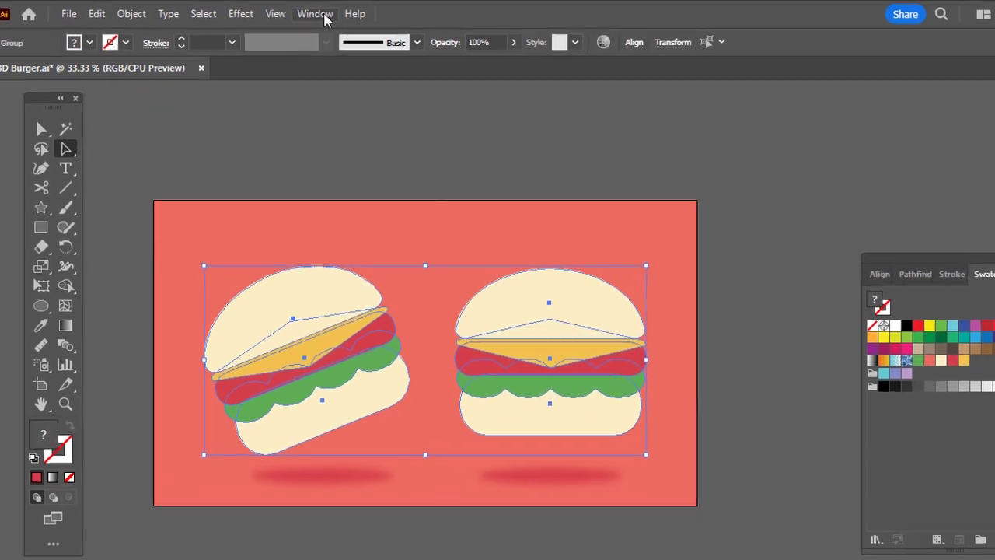
{"action": "left_click", "coordinate": [311, 14]}
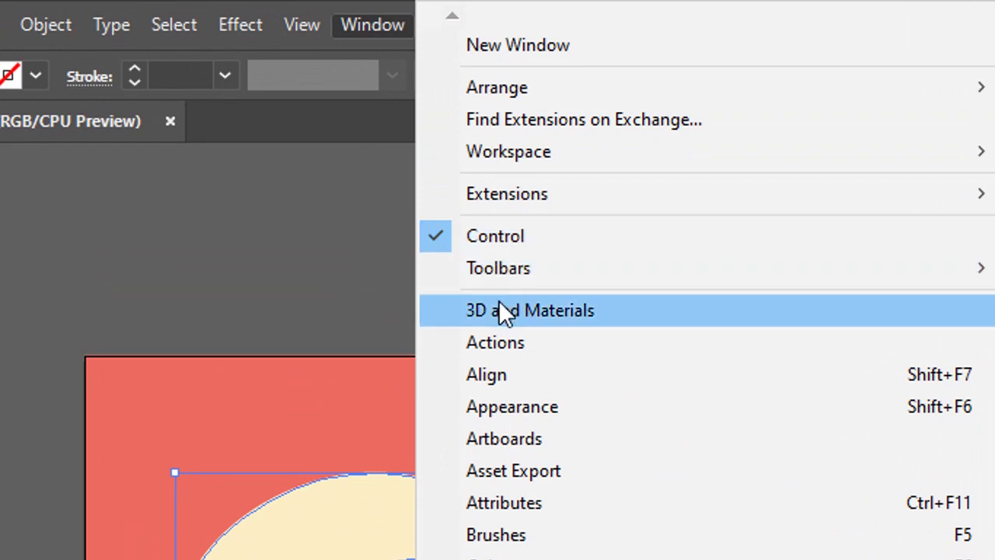
{"action": "left_click", "coordinate": [536, 303]}
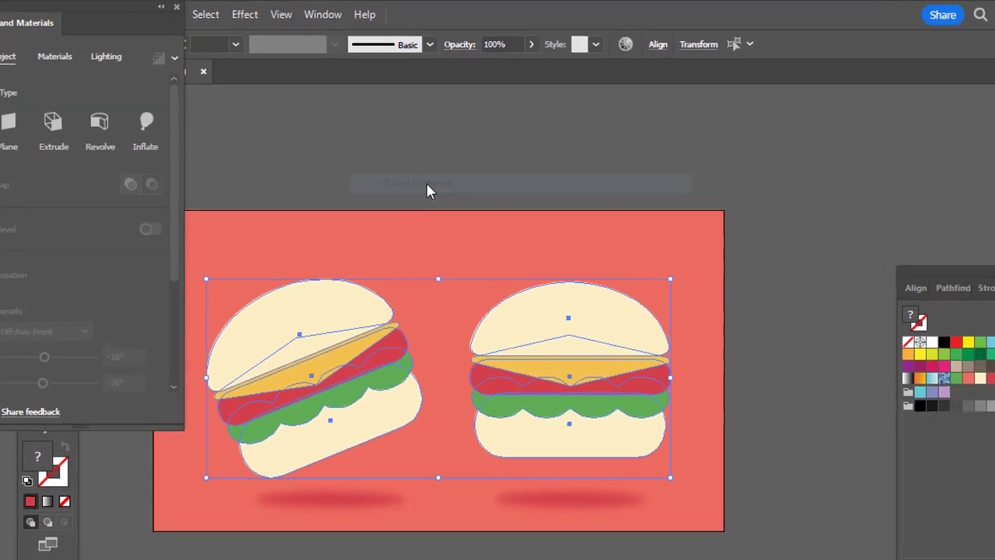
{"action": "left_click_drag", "start_coordinate": [64, 25], "coordinate": [777, 126]}
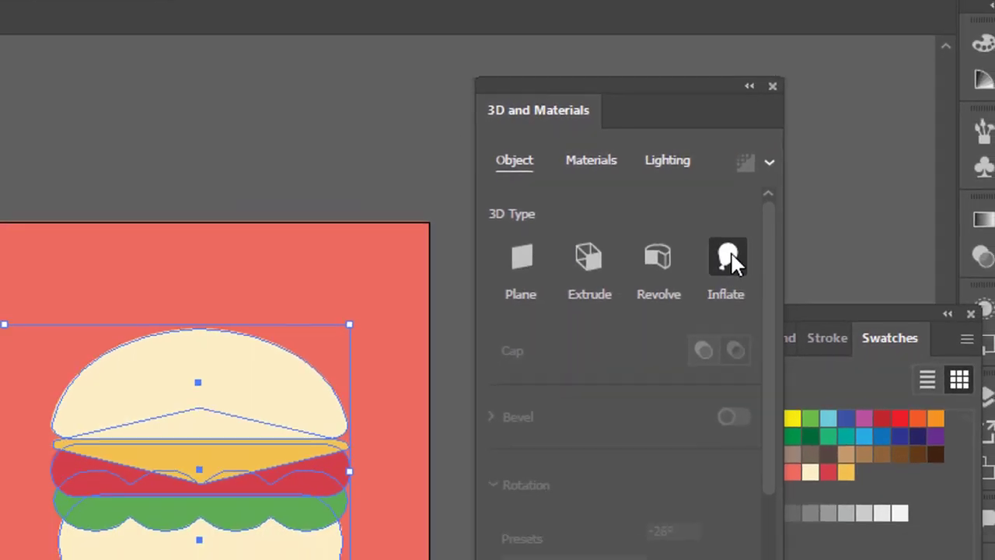
{"action": "left_click", "coordinate": [805, 200]}
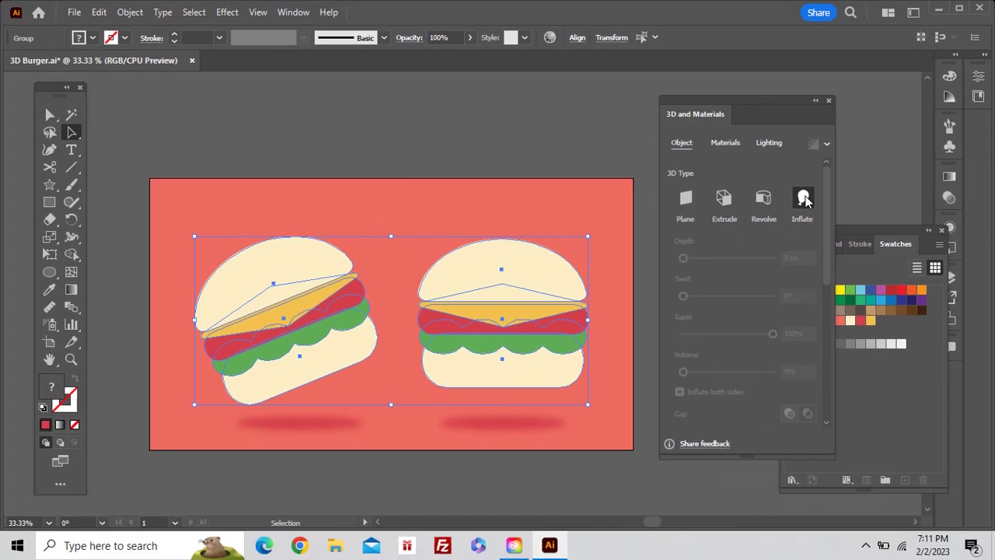